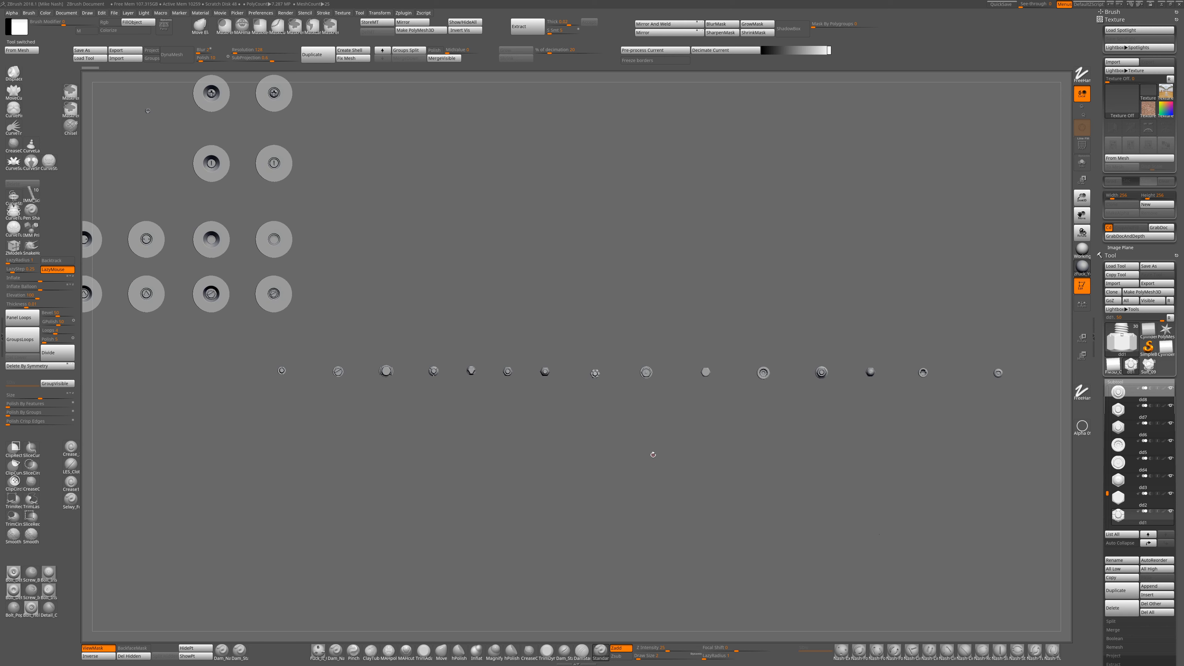
# Look over the layout of recessed screws and the row of separate bolt heads from an angled view
pyautogui.moveTo(503, 449)
pyautogui.keyDown('ctrl'); pyautogui.mouseDown(button='right')
pyautogui.moveTo(489, 455)
pyautogui.moveTo(586, 450)
pyautogui.moveTo(581, 415)
pyautogui.mouseUp(button='right'); pyautogui.keyUp('ctrl')
pyautogui.keyDown('alt'); pyautogui.moveTo(524, 241); pyautogui.dragTo(652, 526, button='right'); pyautogui.keyUp('alt')
pyautogui.keyDown('ctrl'); pyautogui.moveTo(621, 334); pyautogui.dragTo(601, 359, button='right'); pyautogui.keyUp('ctrl')
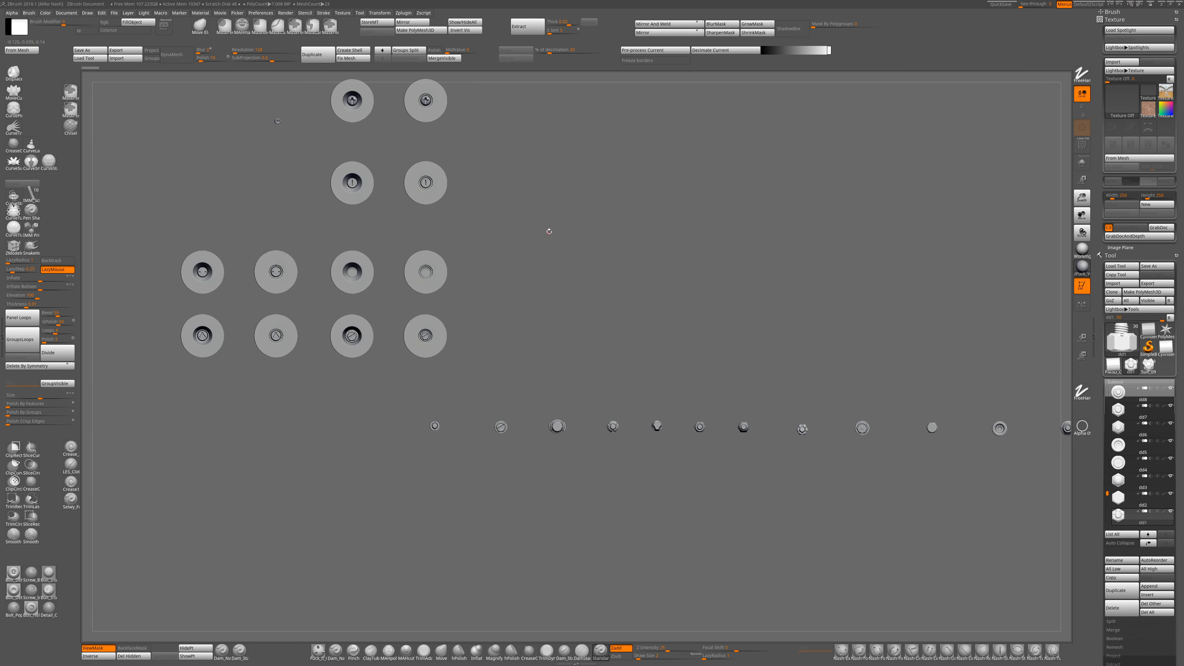
pyautogui.keyDown('alt'); pyautogui.moveTo(548, 230); pyautogui.dragTo(580, 343, button='right'); pyautogui.keyUp('alt')
pyautogui.keyDown('alt'); pyautogui.moveTo(568, 241); pyautogui.dragTo(687, 528, button='right'); pyautogui.keyUp('alt')
pyautogui.keyDown('ctrl'); pyautogui.moveTo(679, 312); pyautogui.dragTo(672, 408, button='right'); pyautogui.keyUp('ctrl')
pyautogui.moveTo(672, 408); pyautogui.dragTo(672, 354, button='right')
pyautogui.keyDown('alt'); pyautogui.moveTo(575, 606); pyautogui.dragTo(705, 331, button='right'); pyautogui.keyUp('alt')
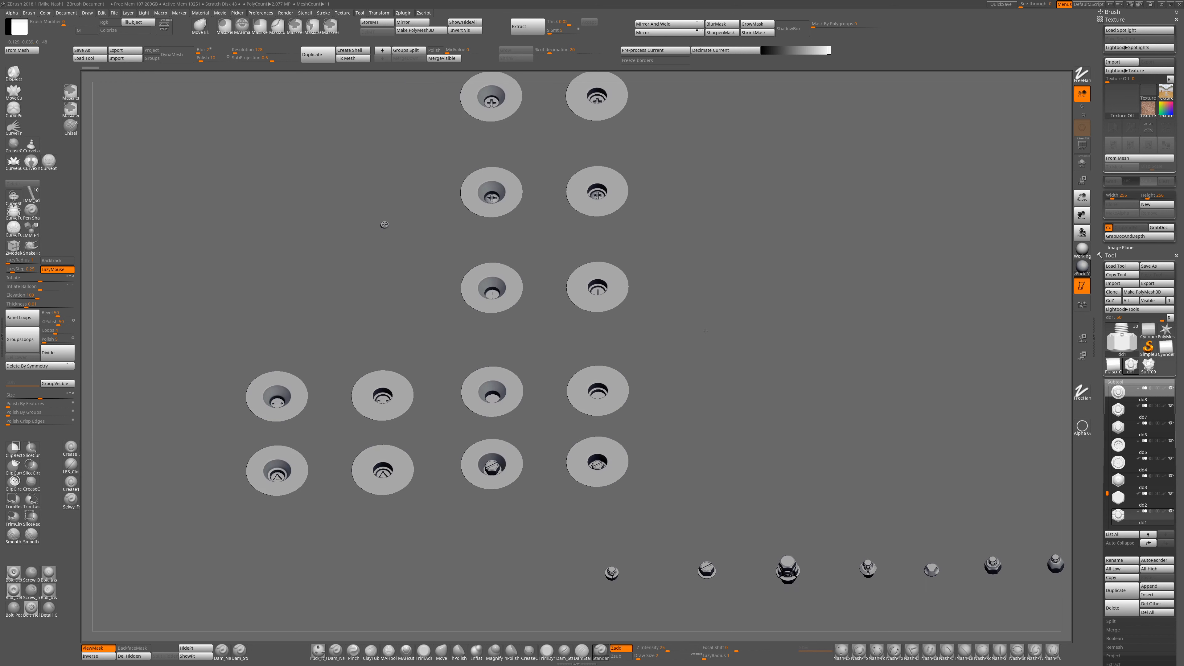
pyautogui.keyDown('alt'); pyautogui.moveTo(594, 429); pyautogui.dragTo(606, 428, button='right'); pyautogui.keyUp('alt')
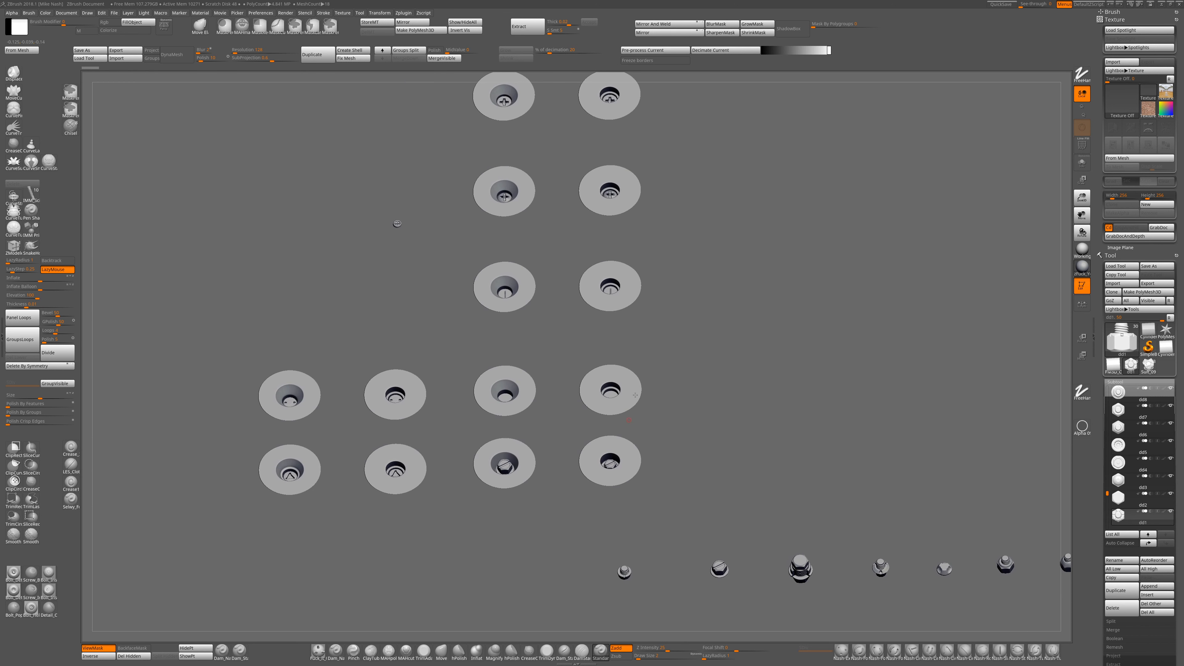
pyautogui.keyDown('ctrl'); pyautogui.moveTo(688, 323); pyautogui.dragTo(682, 320, button='right'); pyautogui.keyUp('ctrl')
pyautogui.keyDown('alt'); pyautogui.moveTo(971, 432); pyautogui.dragTo(533, 251, button='right'); pyautogui.keyUp('alt')
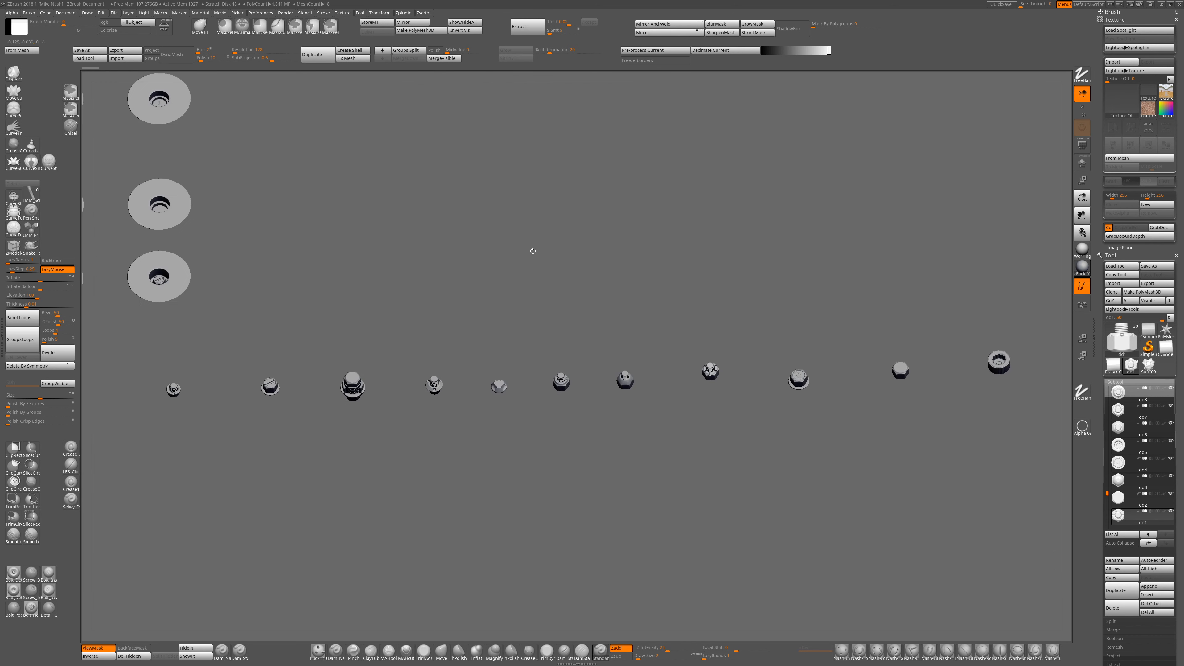
pyautogui.keyDown('alt'); pyautogui.moveTo(894, 444); pyautogui.dragTo(772, 447, button='right'); pyautogui.keyUp('alt')
pyautogui.keyDown('alt'); pyautogui.moveTo(955, 420); pyautogui.dragTo(784, 425, button='right'); pyautogui.keyUp('alt')
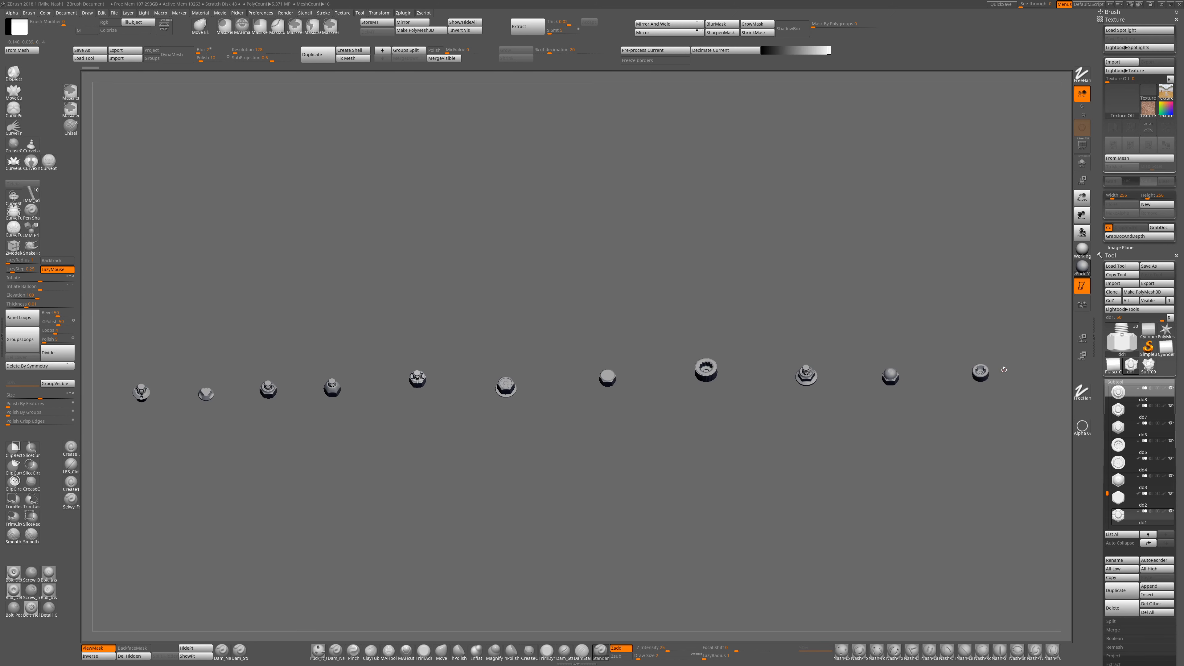
# Select the subtool with the pair of recessed cross-head screws and isolate it in solo view, framed
pyautogui.keyDown('alt'); pyautogui.moveTo(567, 221); pyautogui.dragTo(566, 225, button='right'); pyautogui.keyUp('alt')
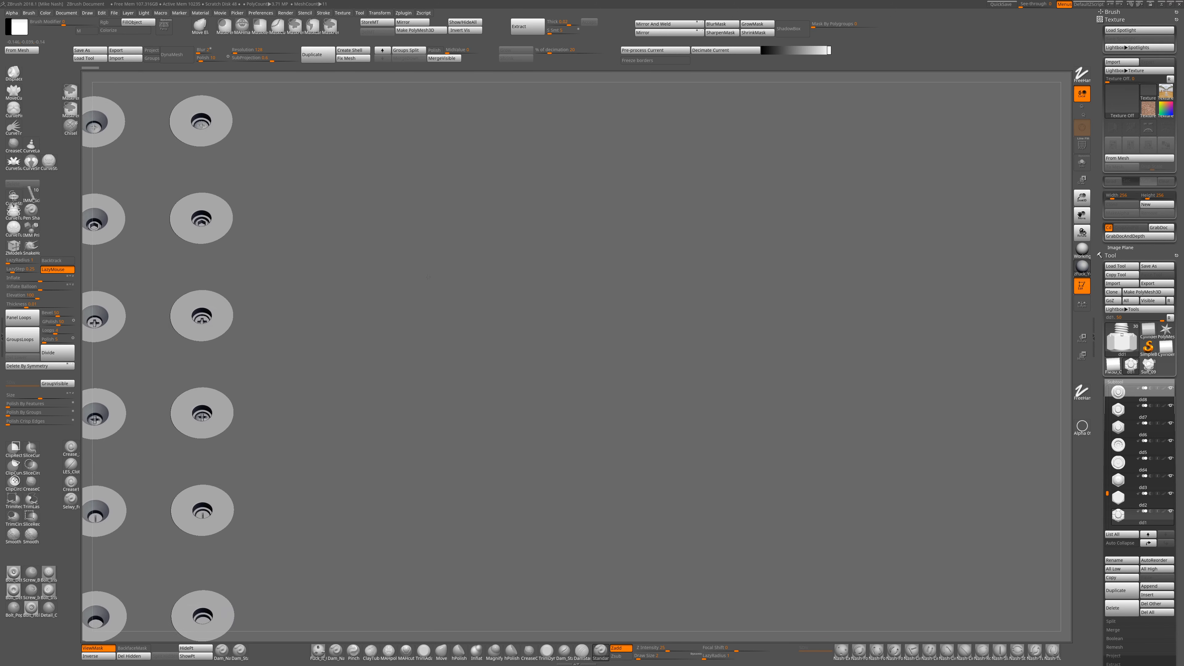
pyautogui.keyDown('alt'); pyautogui.moveTo(177, 309); pyautogui.dragTo(629, 327, button='right'); pyautogui.keyUp('alt')
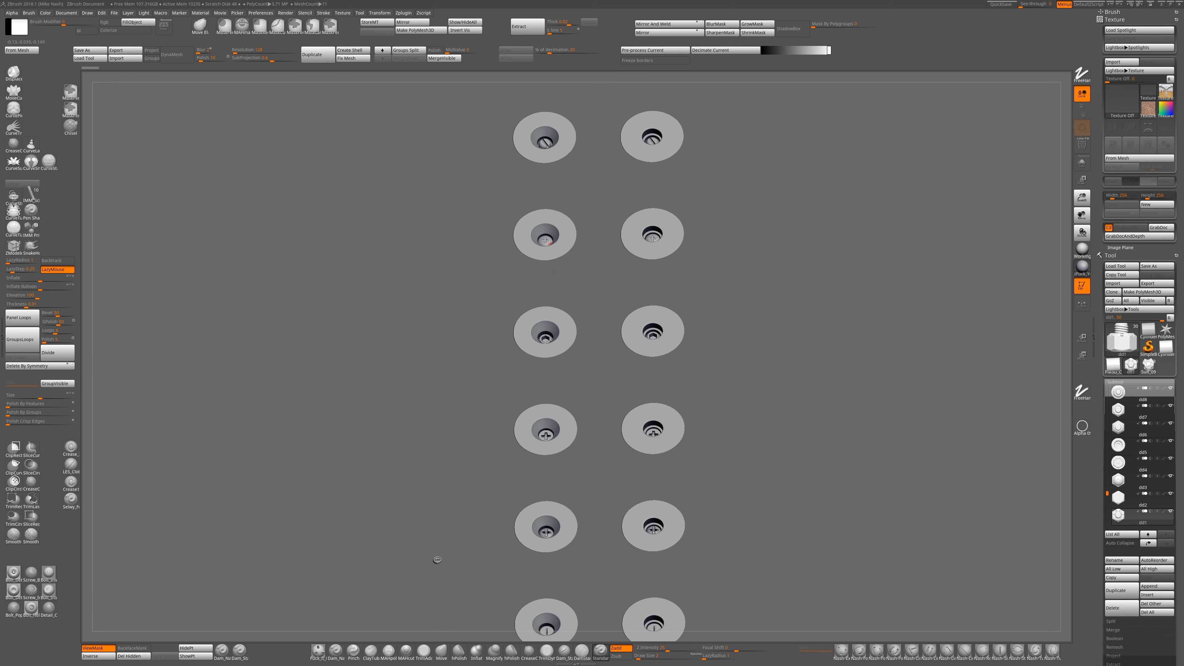
pyautogui.keyDown('alt'); pyautogui.moveTo(718, 260); pyautogui.dragTo(696, 404, button='right'); pyautogui.keyUp('alt')
pyautogui.keyDown('alt'); pyautogui.moveTo(696, 404); pyautogui.dragTo(634, 391, button='right'); pyautogui.keyUp('alt')
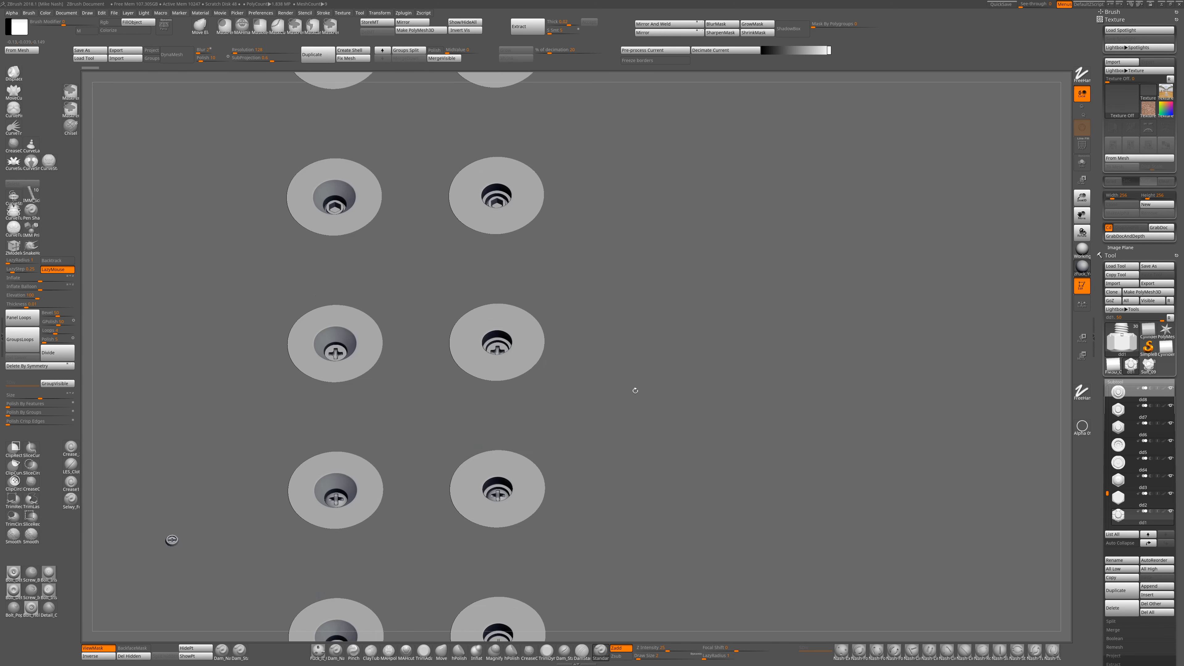
pyautogui.keyDown('alt'); pyautogui.click(513, 346); pyautogui.keyUp('alt')
pyautogui.hotkey('shift', 's')
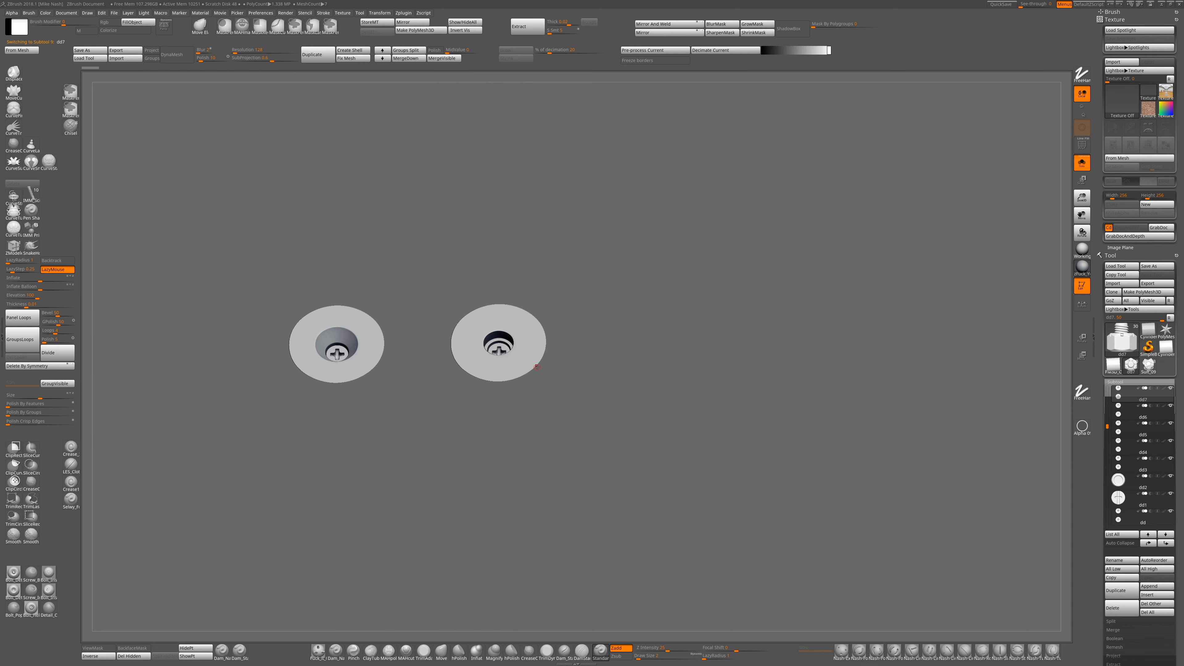
pyautogui.press('f')
pyautogui.press('f')
# Examine the depth and profile of the conical and straight-walled recesses around the two cross-head screws
pyautogui.keyDown('shift'); pyautogui.moveTo(566, 478); pyautogui.dragTo(556, 454, button='right'); pyautogui.keyUp('shift')
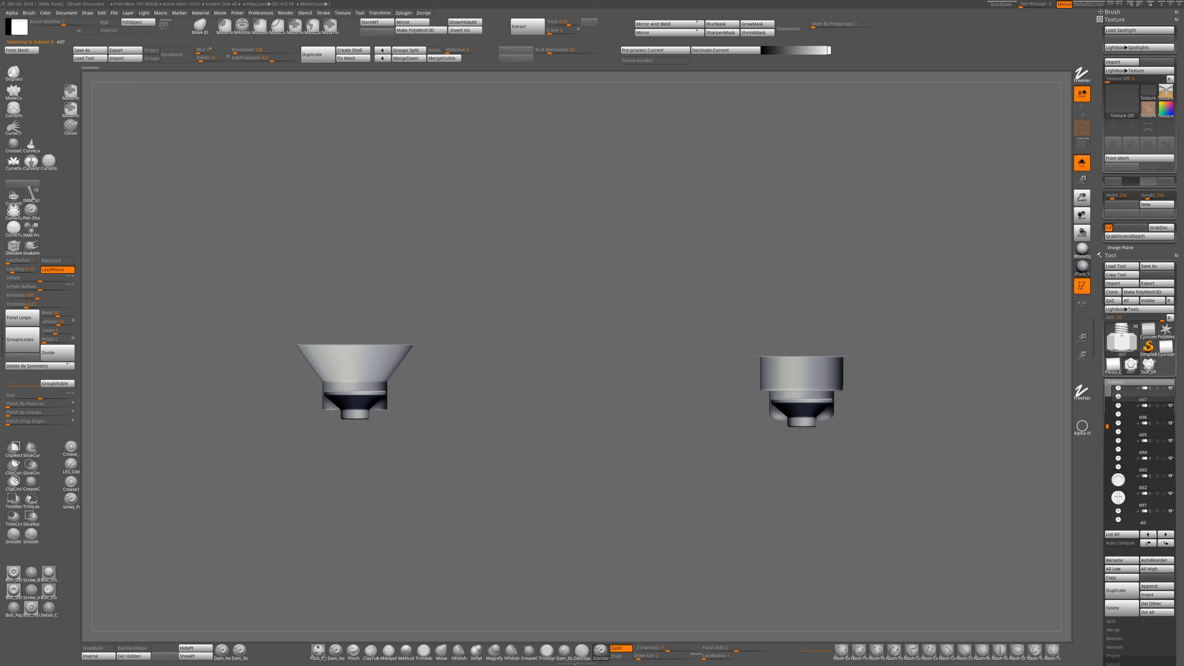
pyautogui.moveTo(449, 472); pyautogui.dragTo(425, 419, button='right')
pyautogui.moveTo(634, 455); pyautogui.dragTo(666, 469, button='right')
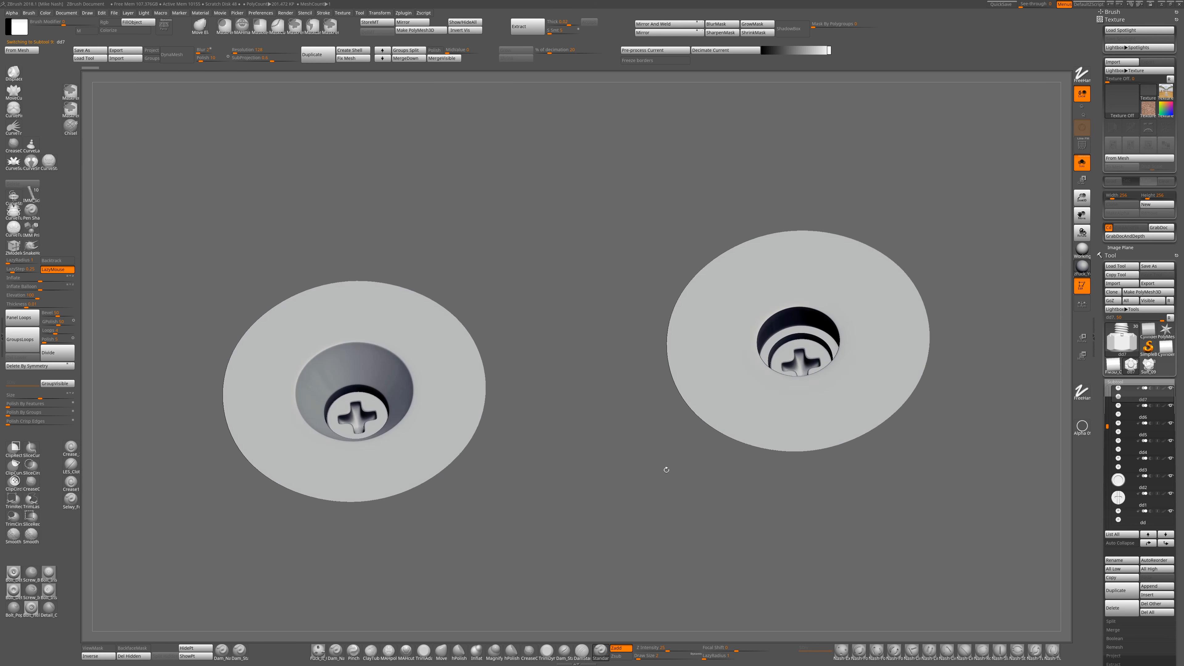
pyautogui.moveTo(531, 405); pyautogui.dragTo(550, 462, button='right')
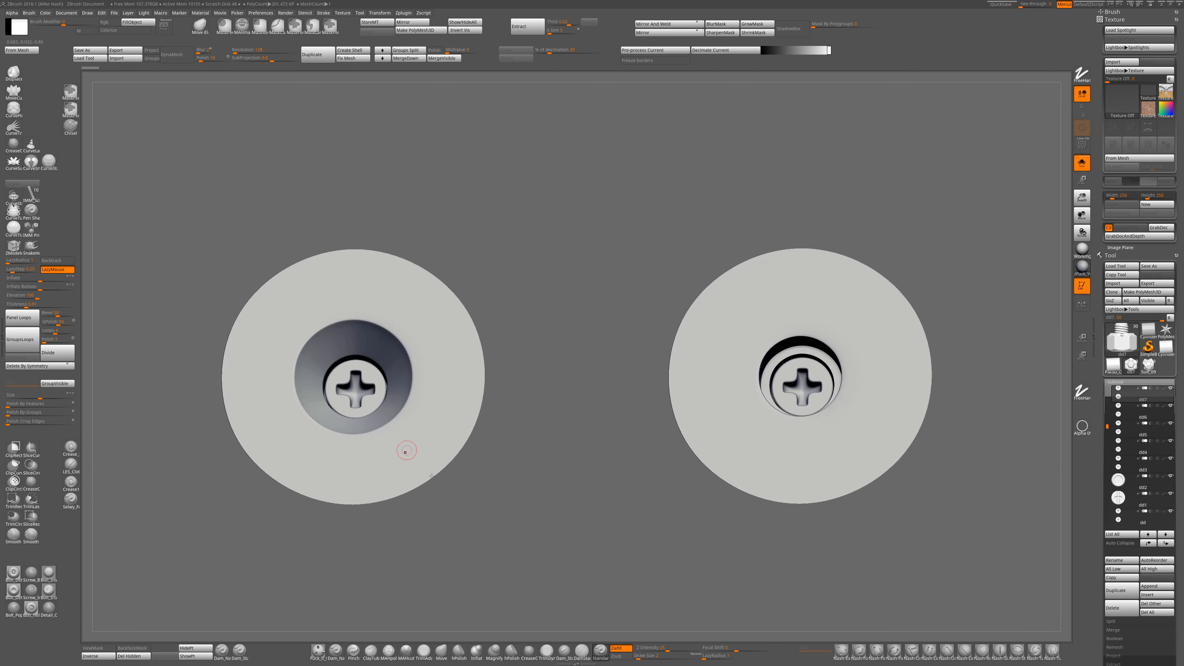
pyautogui.moveTo(404, 449); pyautogui.dragTo(523, 436, button='right')
pyautogui.moveTo(687, 275); pyautogui.dragTo(715, 322, button='right')
pyautogui.moveTo(586, 474); pyautogui.dragTo(356, 436, button='right')
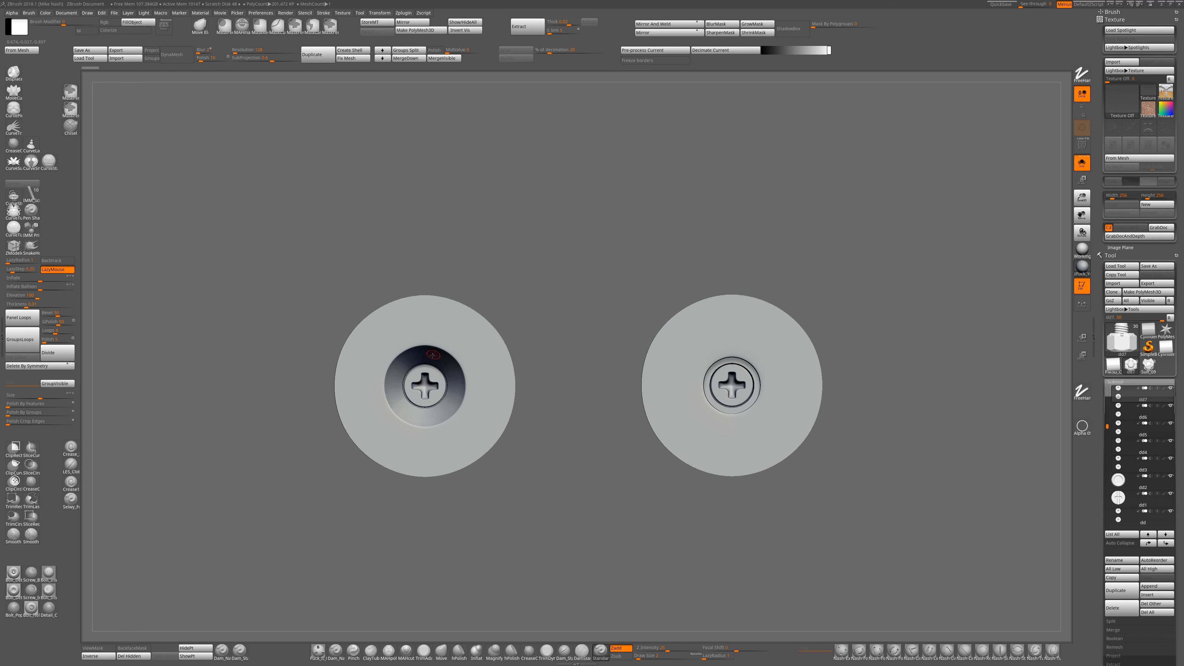
pyautogui.keyDown('ctrl'); pyautogui.moveTo(885, 407); pyautogui.dragTo(660, 431, button='right'); pyautogui.keyUp('ctrl')
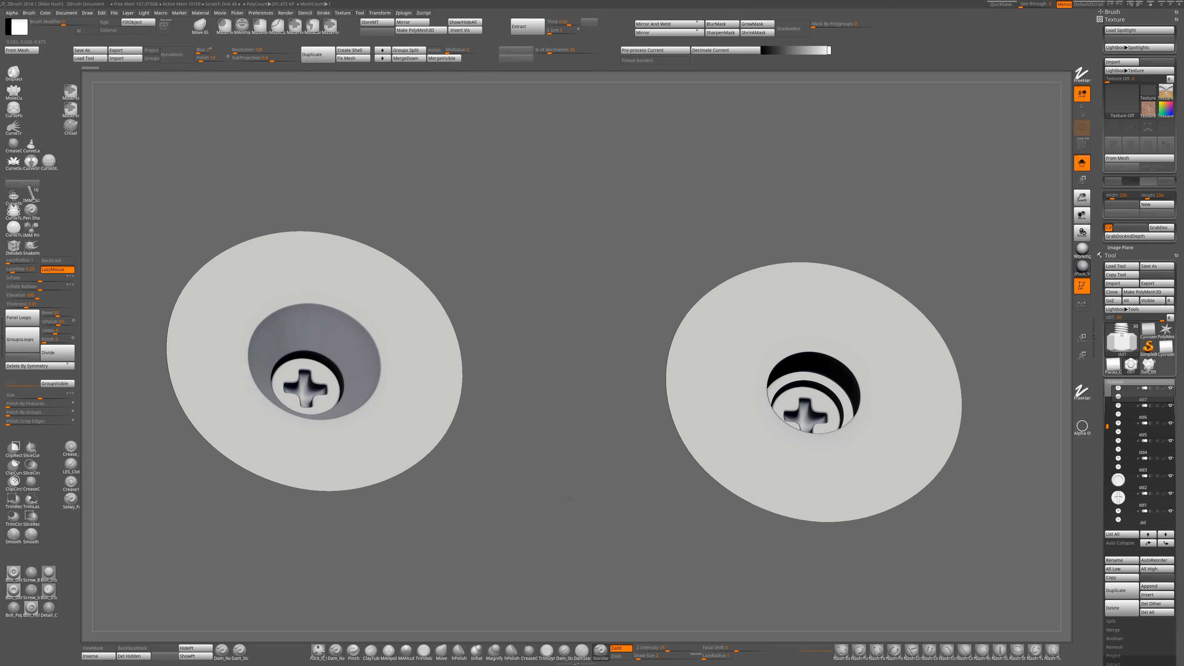
# Create an alpha from the mesh, framed on the cross-head screw in the straight-walled recess, with a map size of 2048
pyautogui.keyDown('ctrl'); pyautogui.moveTo(571, 498); pyautogui.dragTo(559, 550, button='right'); pyautogui.keyUp('ctrl')
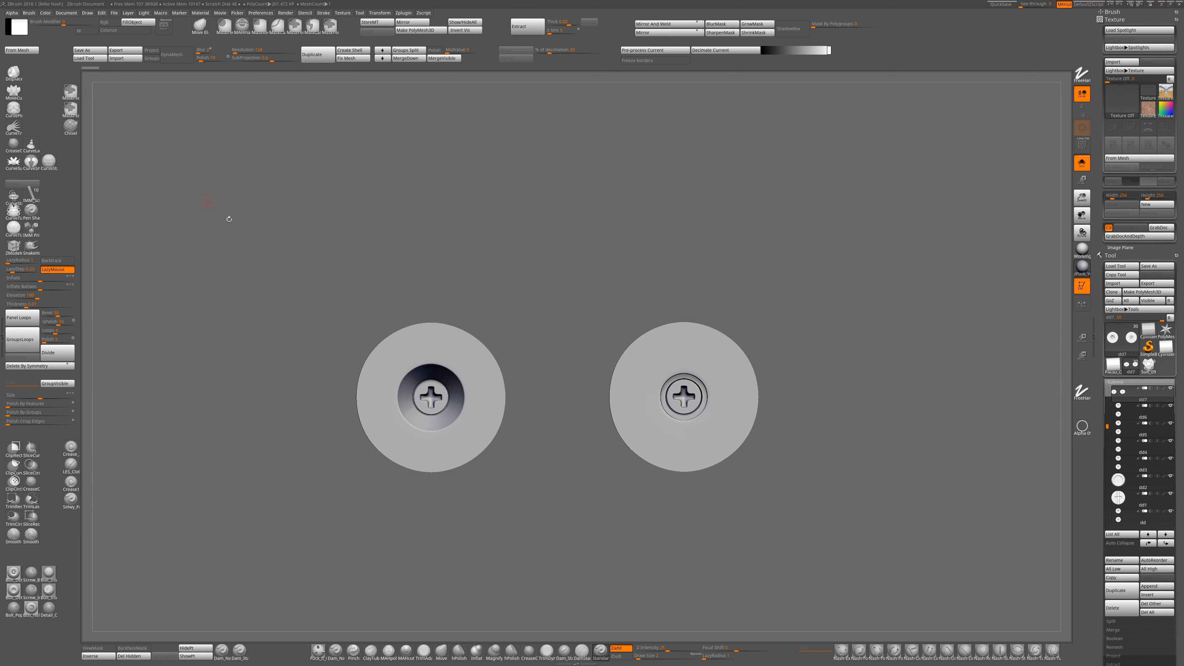
pyautogui.keyDown('ctrl'); pyautogui.moveTo(803, 304); pyautogui.dragTo(806, 350, button='right'); pyautogui.keyUp('ctrl')
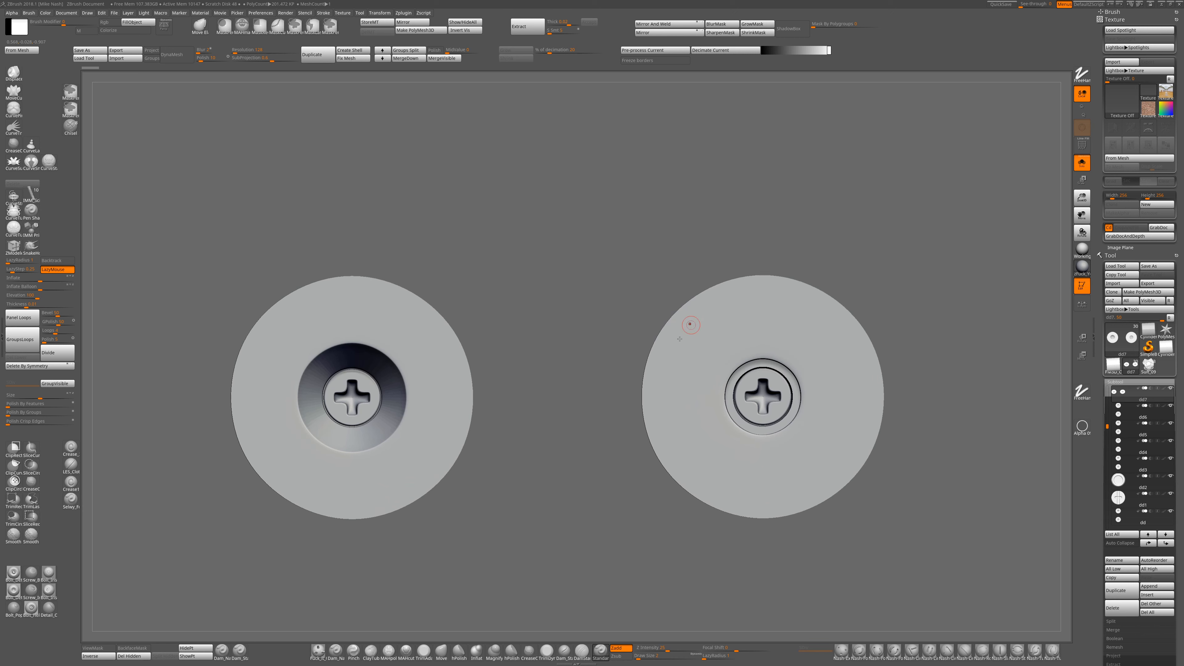
pyautogui.click(11, 12)
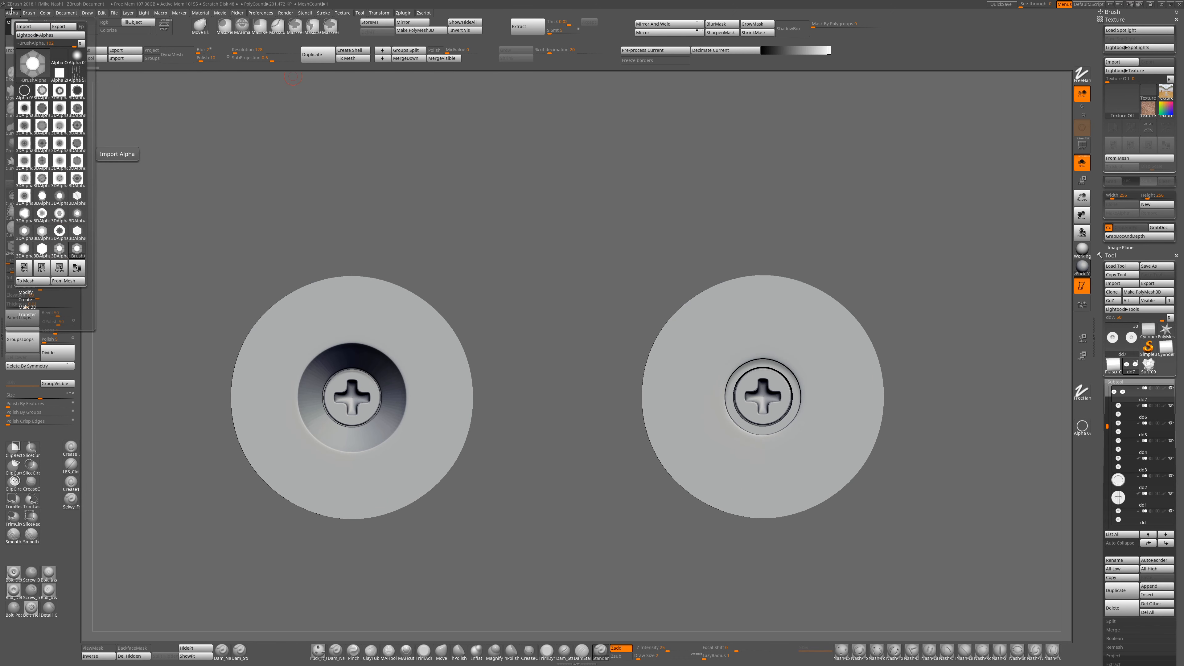
pyautogui.click(70, 282)
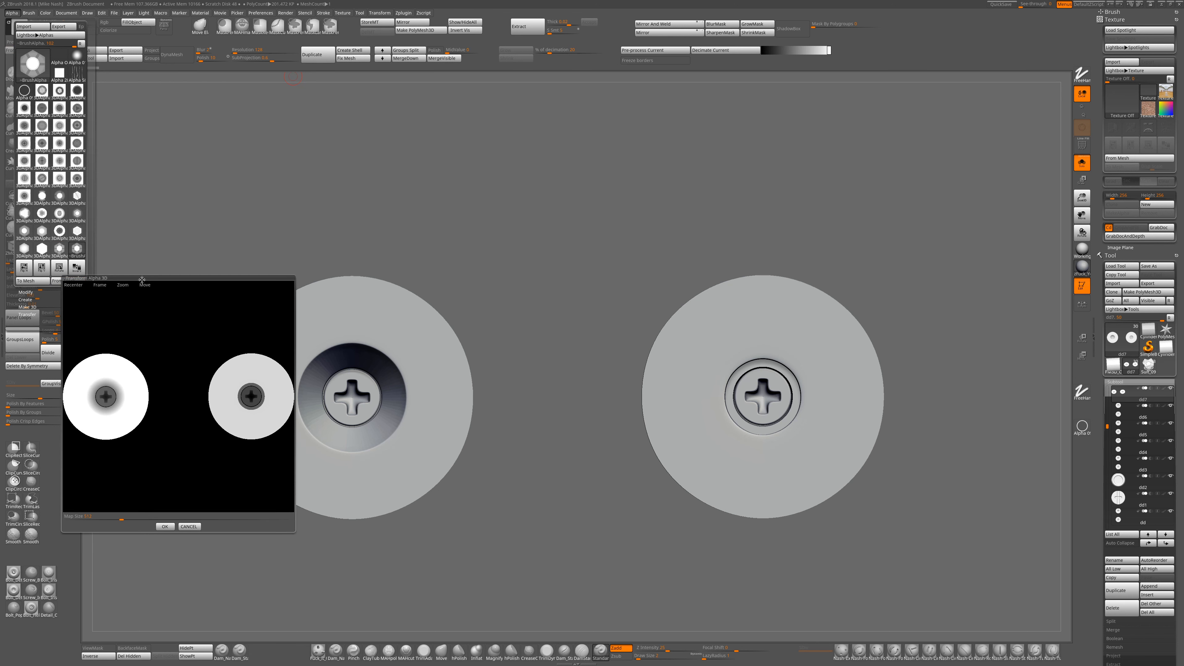
pyautogui.keyDown('ctrl'); pyautogui.moveTo(265, 382); pyautogui.dragTo(285, 420, button='right'); pyautogui.keyUp('ctrl')
pyautogui.keyDown('alt'); pyautogui.moveTo(284, 420); pyautogui.dragTo(231, 376, button='right'); pyautogui.keyUp('alt')
pyautogui.moveTo(232, 376)
pyautogui.keyDown('ctrl'); pyautogui.mouseDown(button='right')
pyautogui.moveTo(235, 415)
pyautogui.moveTo(206, 411)
pyautogui.moveTo(232, 343)
pyautogui.mouseUp(button='right'); pyautogui.keyUp('ctrl')
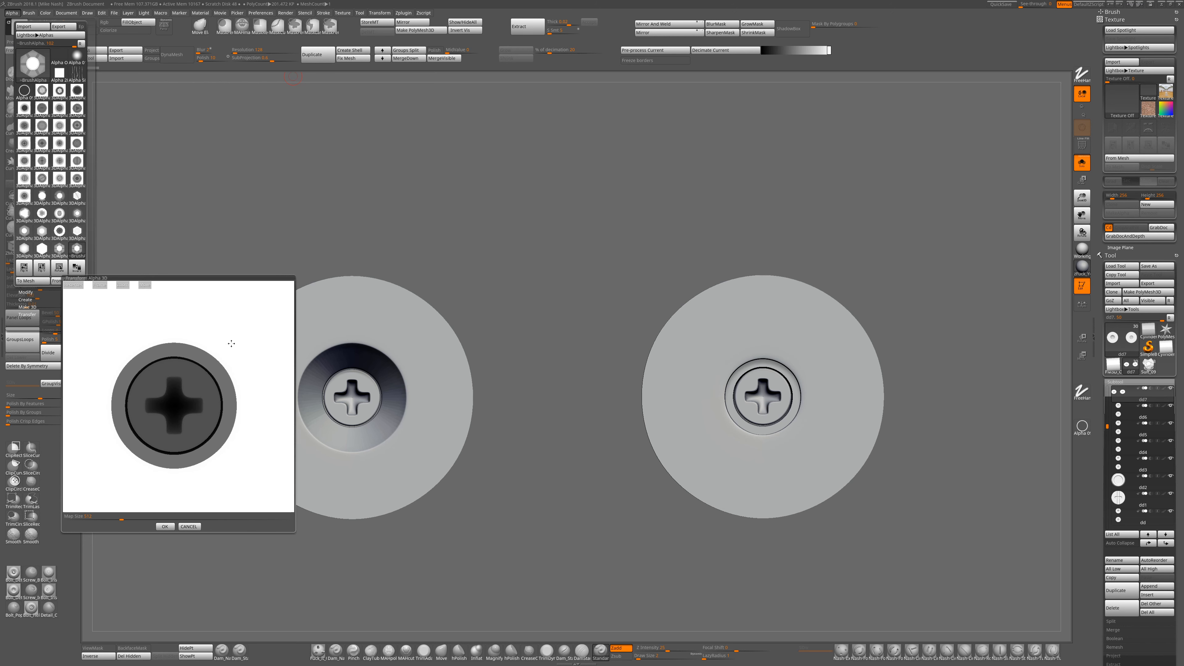
pyautogui.keyDown('alt'); pyautogui.moveTo(208, 409); pyautogui.dragTo(217, 405, button='right'); pyautogui.keyUp('alt')
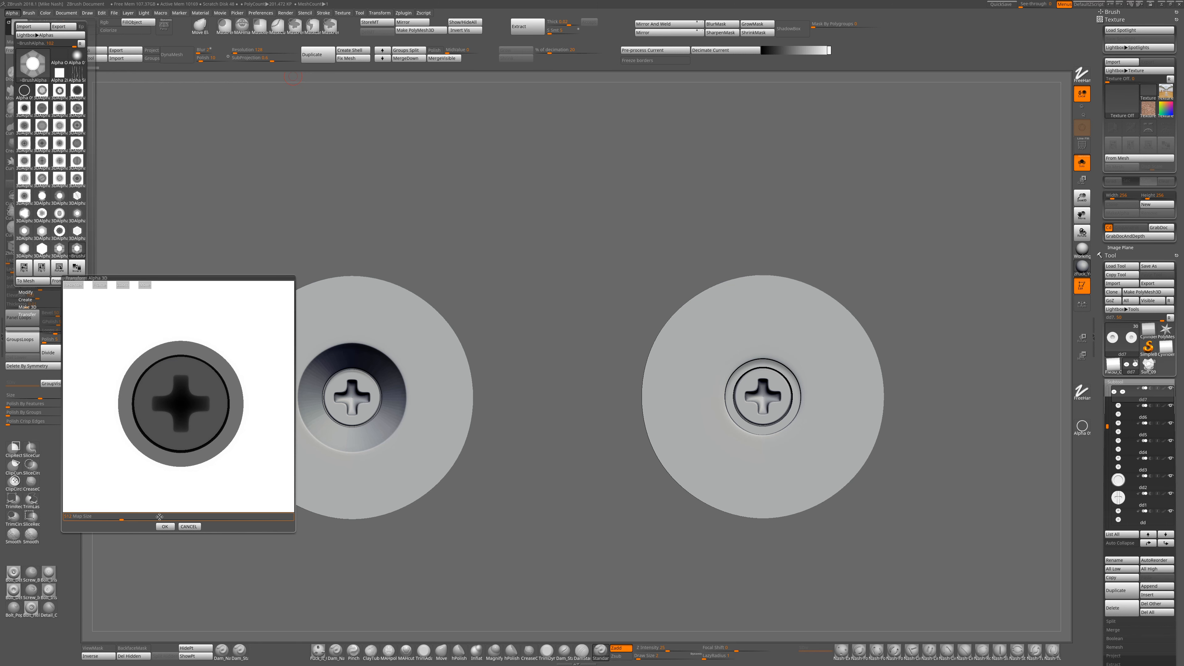
pyautogui.moveTo(121, 520); pyautogui.dragTo(125, 519)
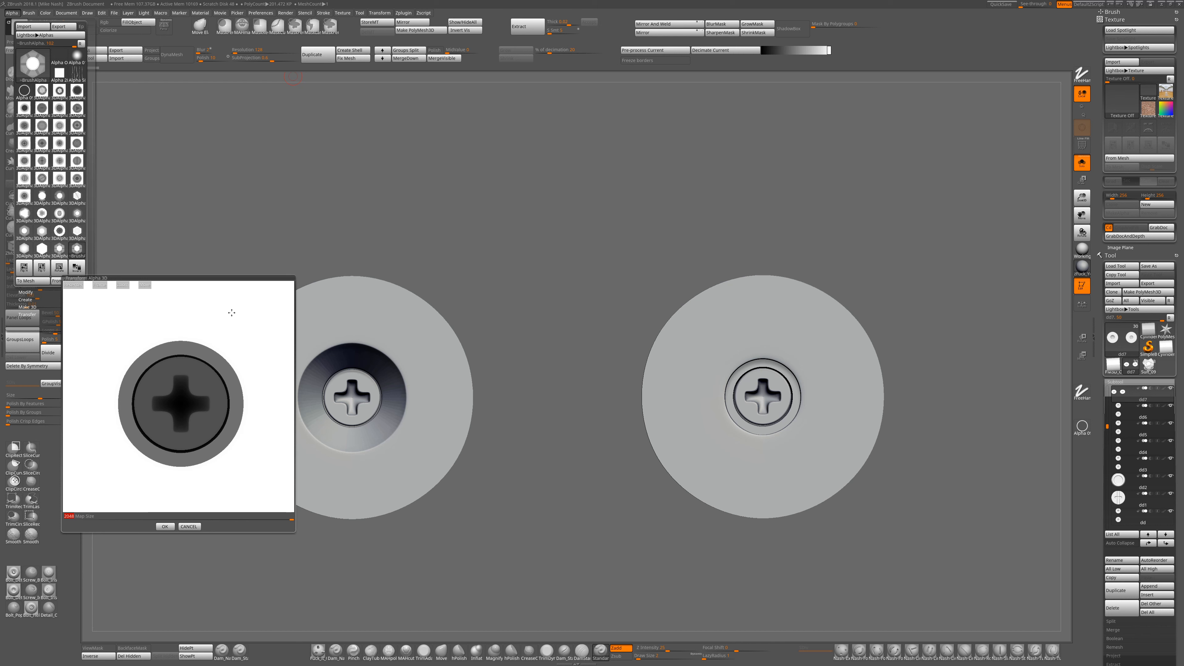
pyautogui.click(165, 527)
# Pick the newly created cross-head screw alpha and activate the custom bolt stamping brush
pyautogui.click(13, 12)
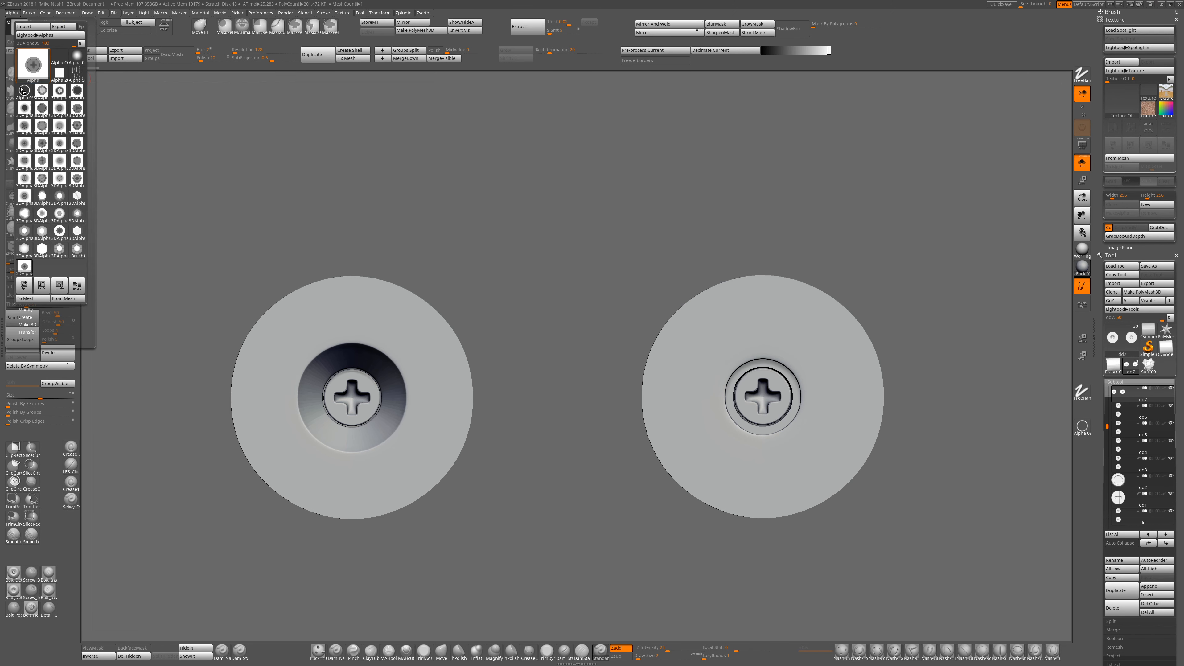
pyautogui.moveTo(52, 197)
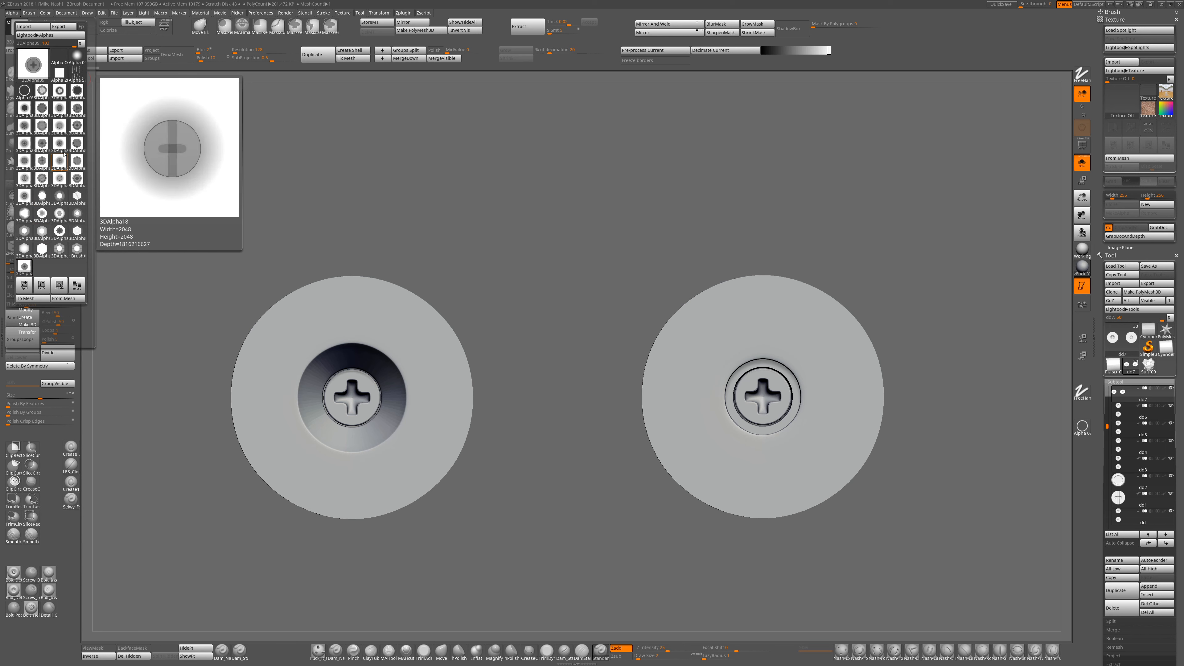
pyautogui.click(29, 267)
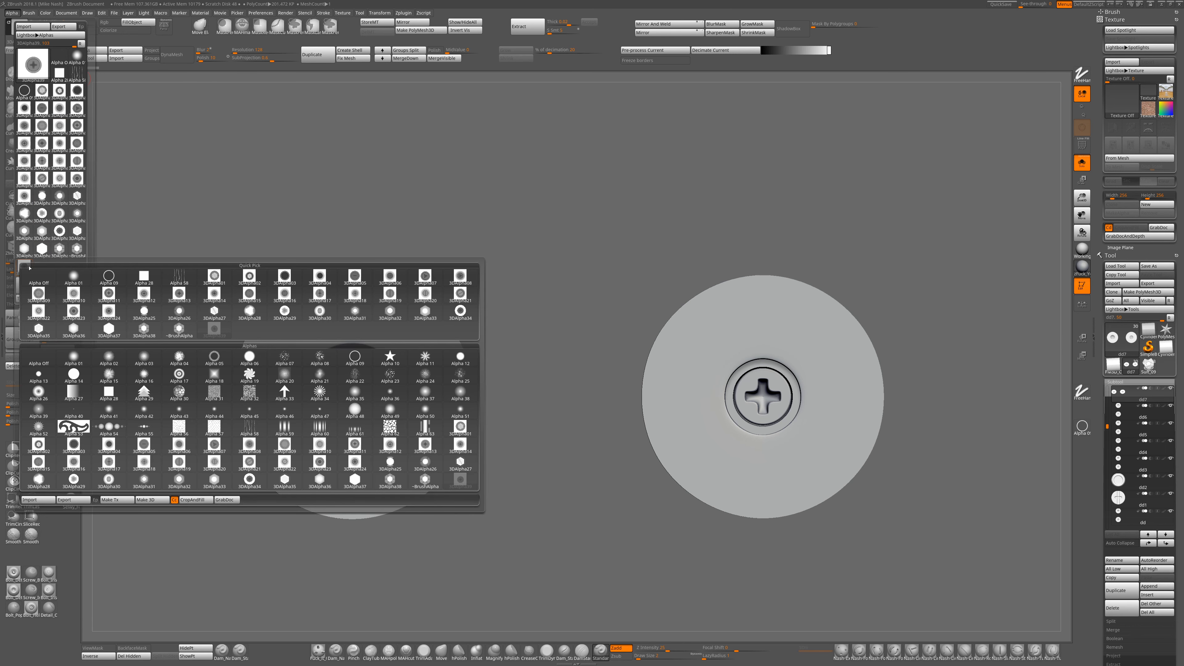
pyautogui.click(36, 609)
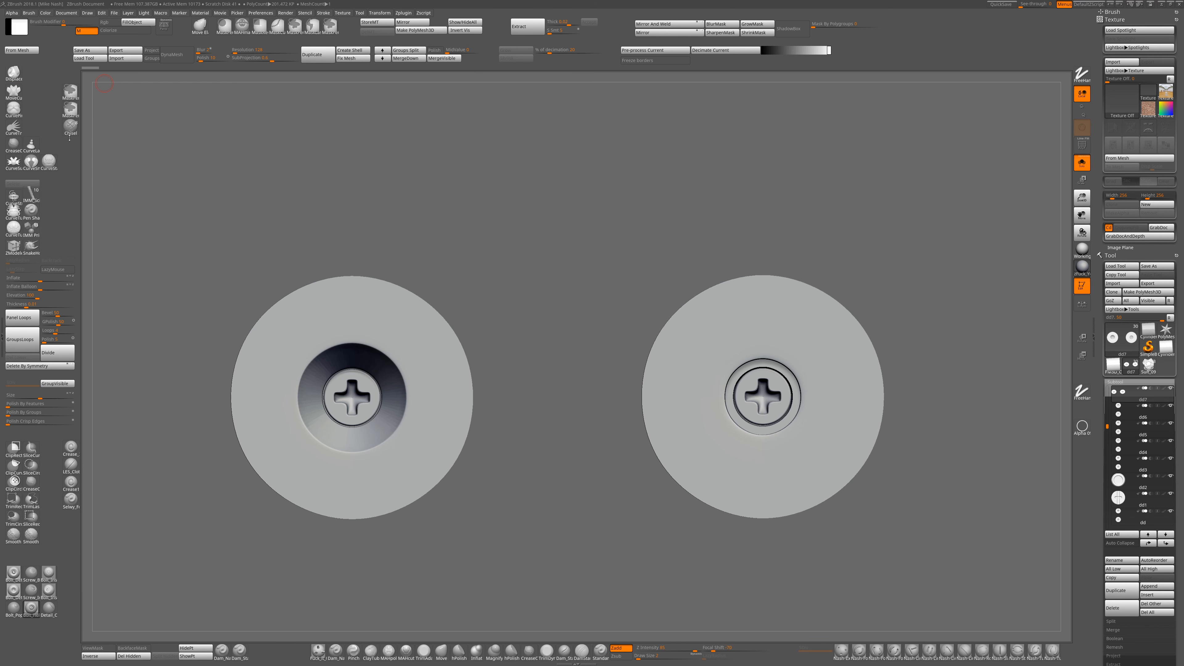
pyautogui.click(13, 13)
# Switch to the Suit_09 tool and bring the side of its curved armour plates into close view
pyautogui.press('f')
pyautogui.click(1146, 366)
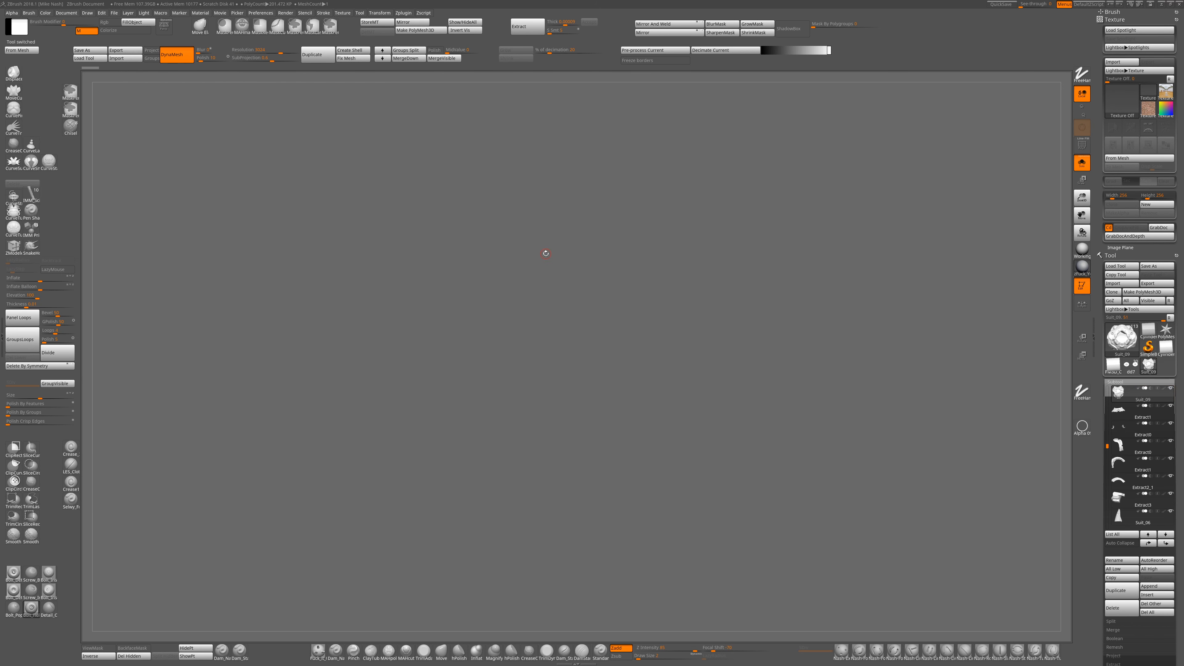
pyautogui.click(329, 13)
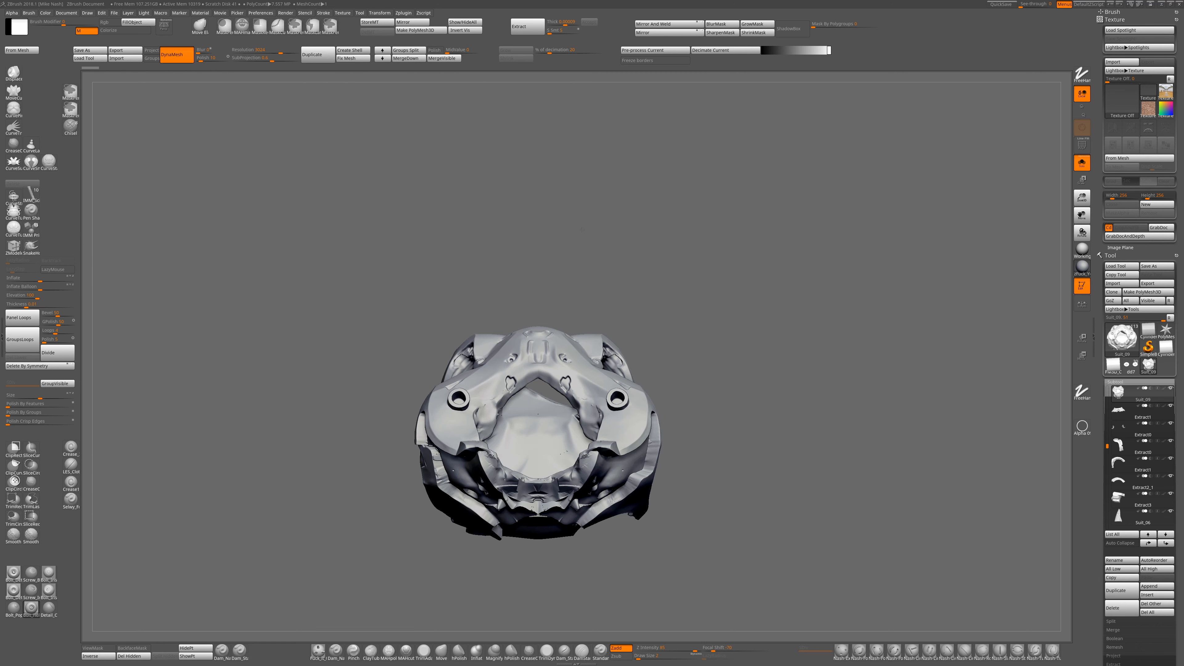
pyautogui.moveTo(581, 229); pyautogui.dragTo(749, 371, button='right')
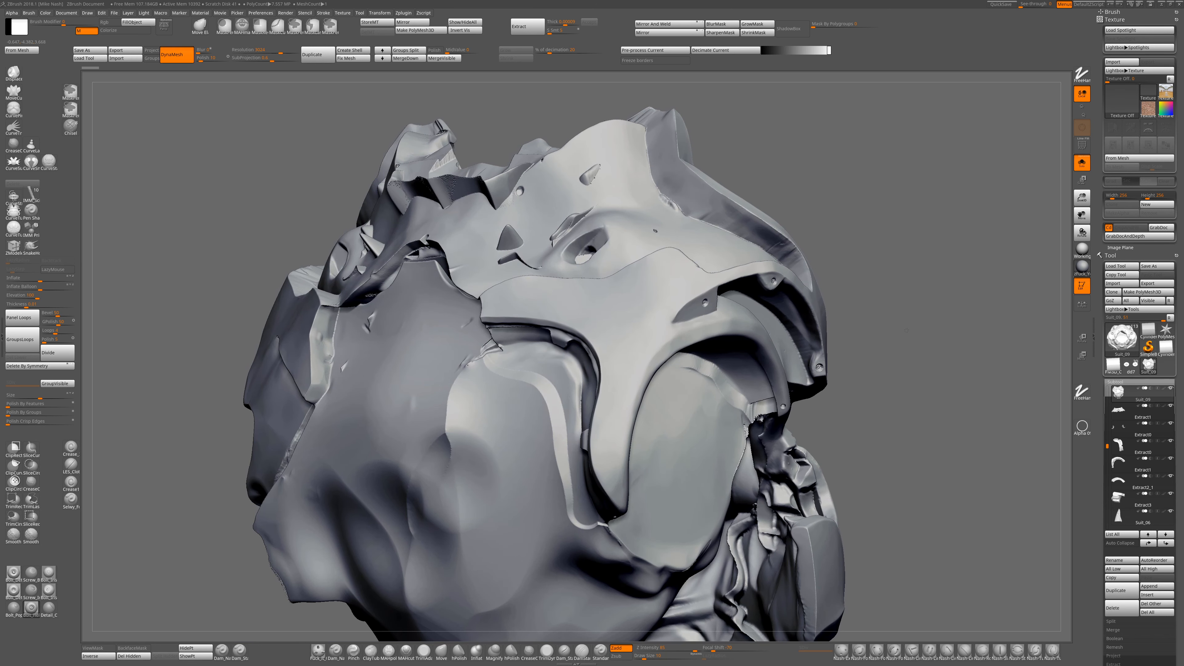
pyautogui.keyDown('ctrl'); pyautogui.moveTo(953, 284); pyautogui.dragTo(936, 313, button='right'); pyautogui.keyUp('ctrl')
# Assign the cross-head screw alpha 3DAlpha39 to the brush and make the Extract1 subtool active
pyautogui.click(17, 13)
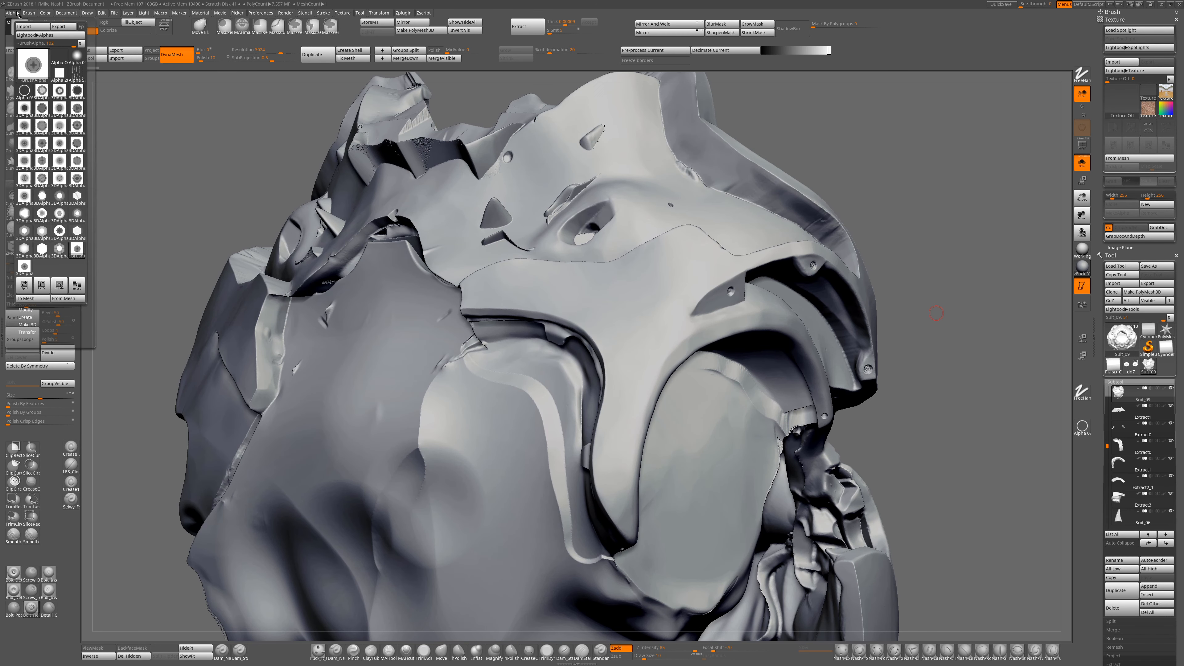
pyautogui.moveTo(21, 268)
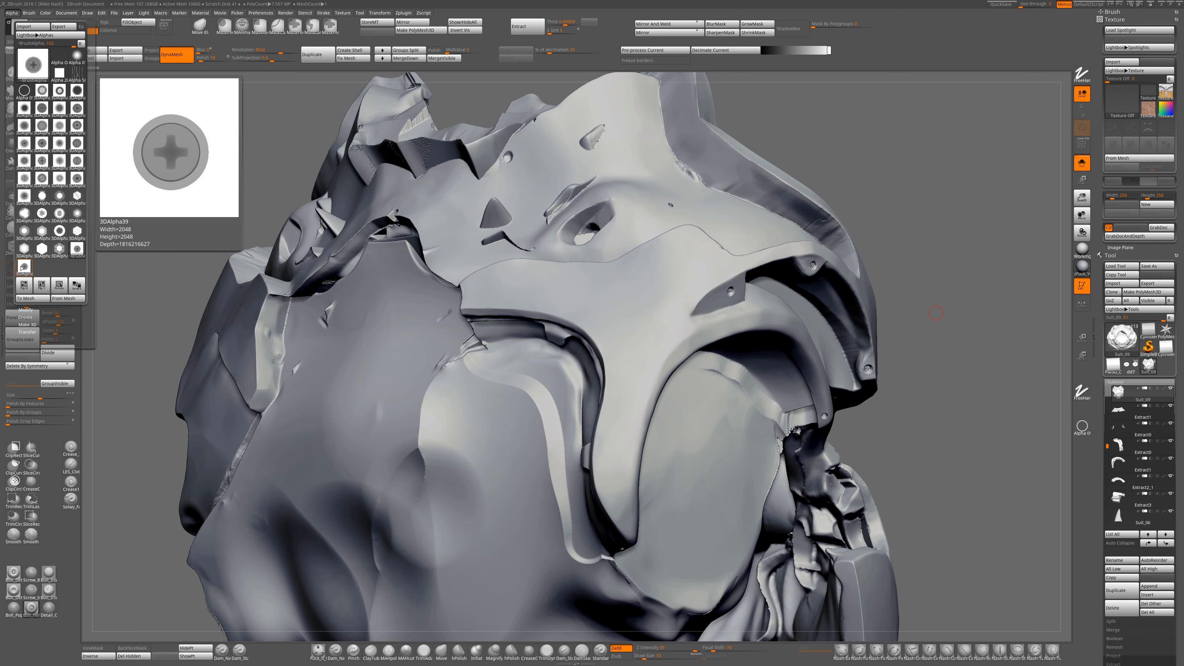
pyautogui.moveTo(984, 338); pyautogui.dragTo(983, 339)
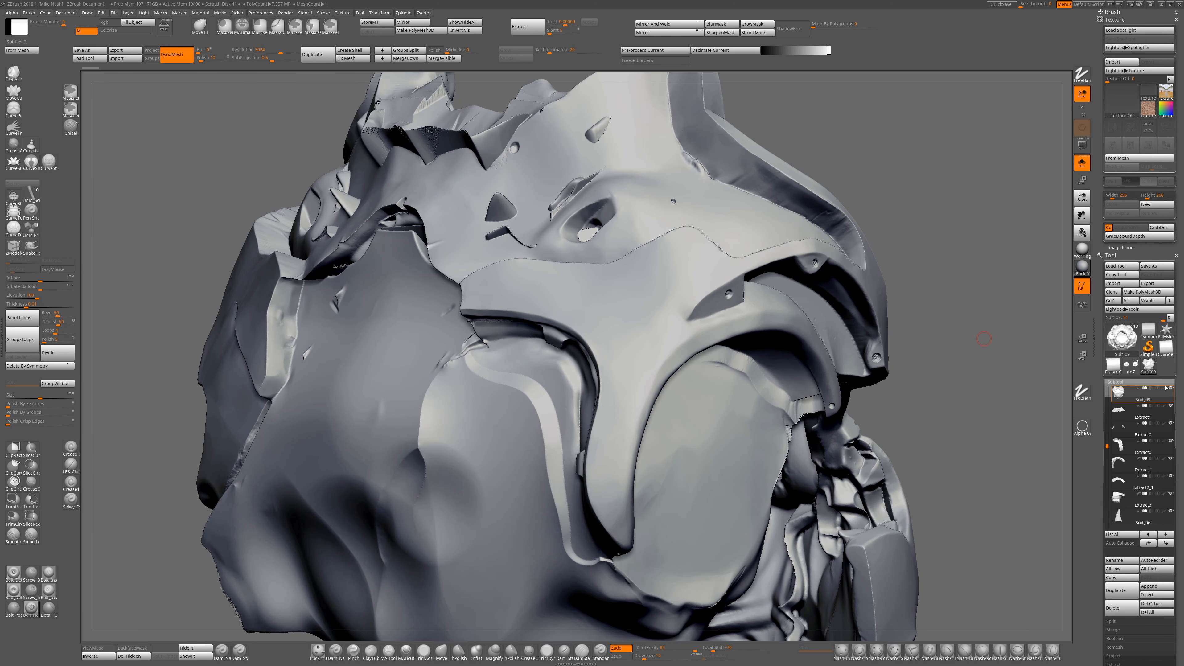
pyautogui.click(1142, 412)
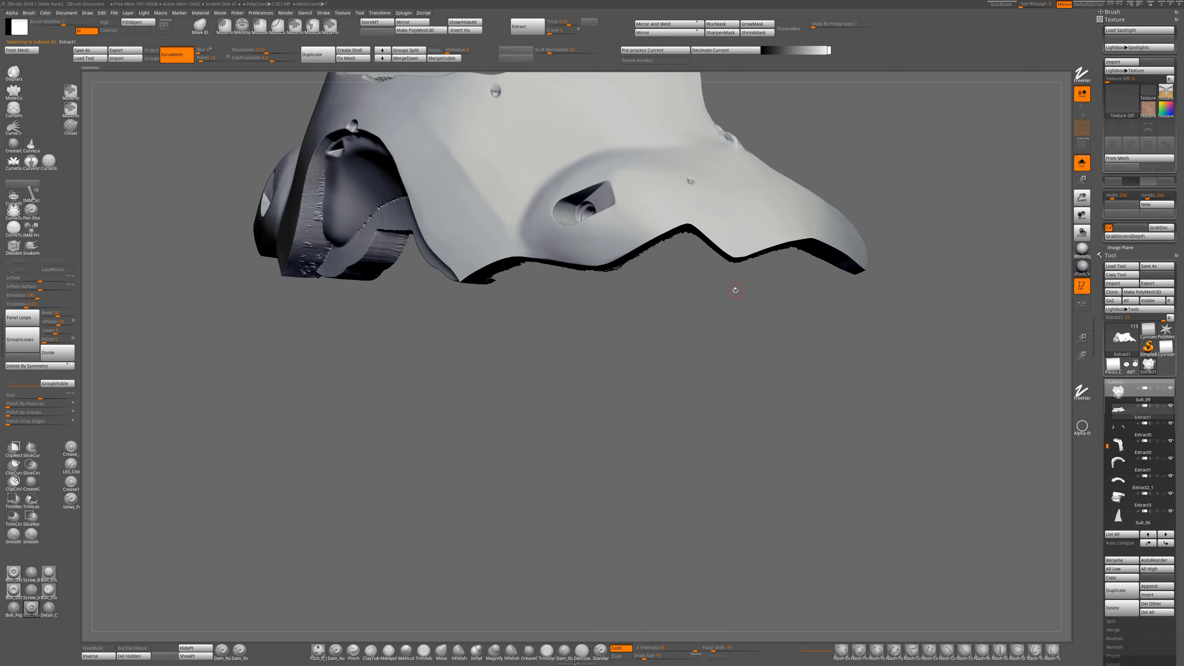
# Try stamping the screw alpha on the Extract1 armour shell beside the arched opening
pyautogui.moveTo(709, 299)
pyautogui.keyDown('alt'); pyautogui.mouseDown()
pyautogui.moveTo(737, 476)
pyautogui.moveTo(858, 471)
pyautogui.mouseUp(); pyautogui.keyUp('alt')
pyautogui.moveTo(503, 369)
pyautogui.mouseDown()
pyautogui.moveTo(507, 344)
pyautogui.moveTo(514, 383)
pyautogui.mouseUp()
pyautogui.hotkey('ctrl', 'z')
pyautogui.moveTo(619, 483); pyautogui.dragTo(512, 402)
pyautogui.moveTo(639, 549); pyautogui.dragTo(696, 530)
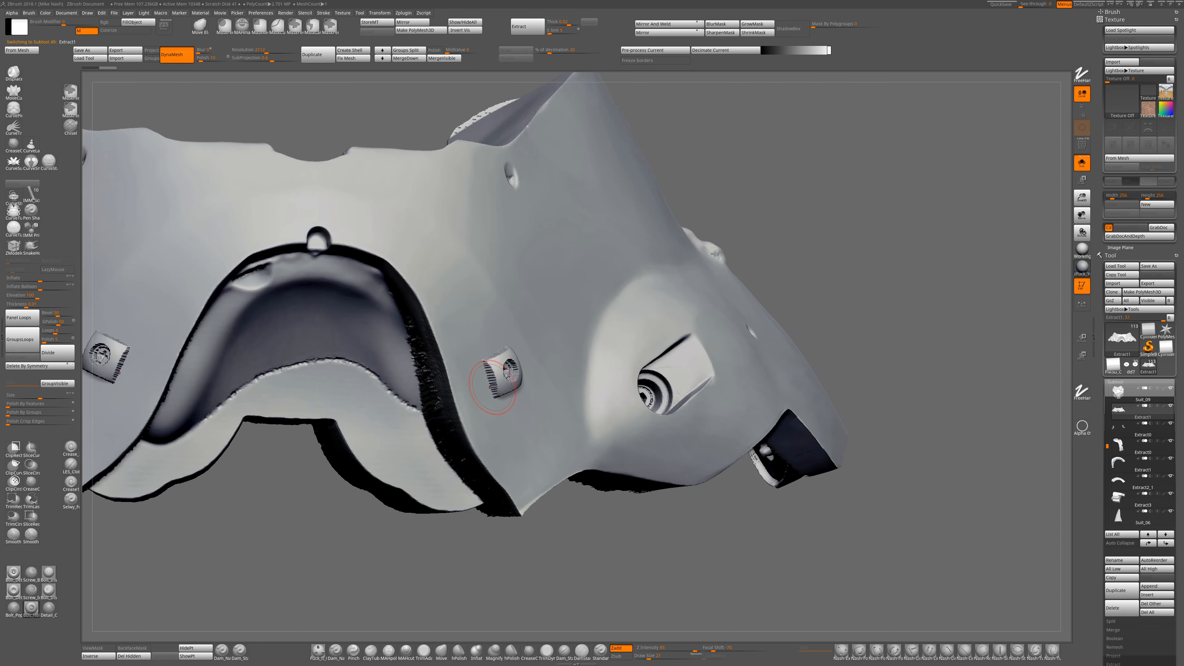
pyautogui.hotkey('ctrl', 'z')
# Subdivide the Extract1 armour shell by one level
pyautogui.scroll(-5, 1137, 326)
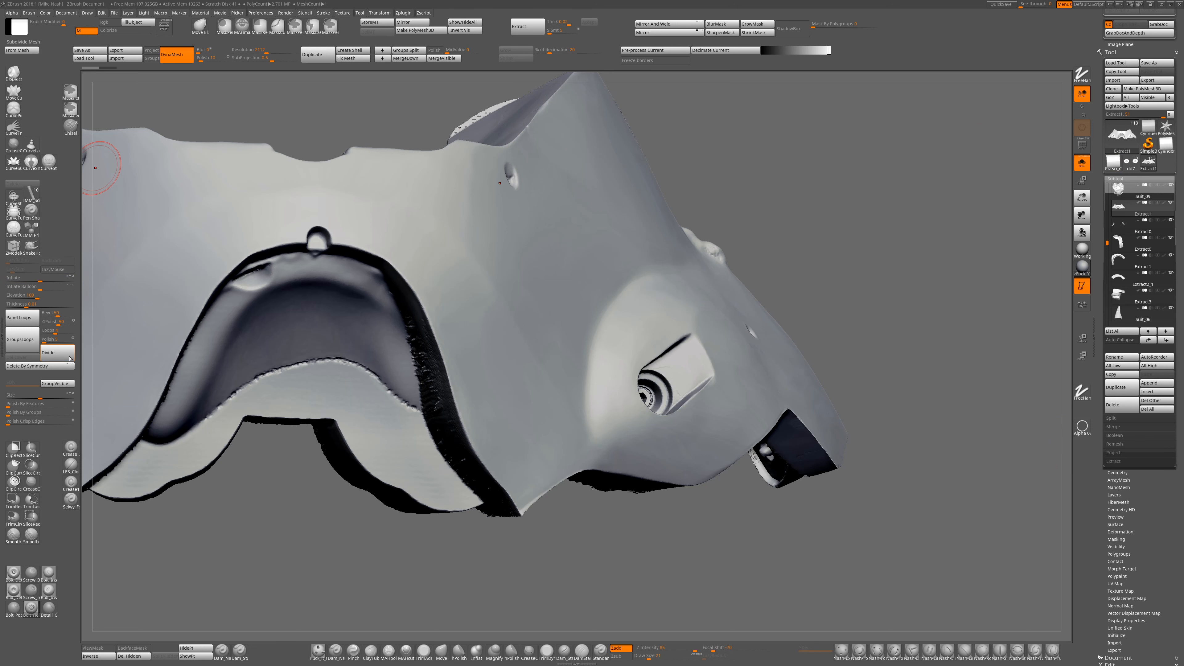
pyautogui.click(56, 352)
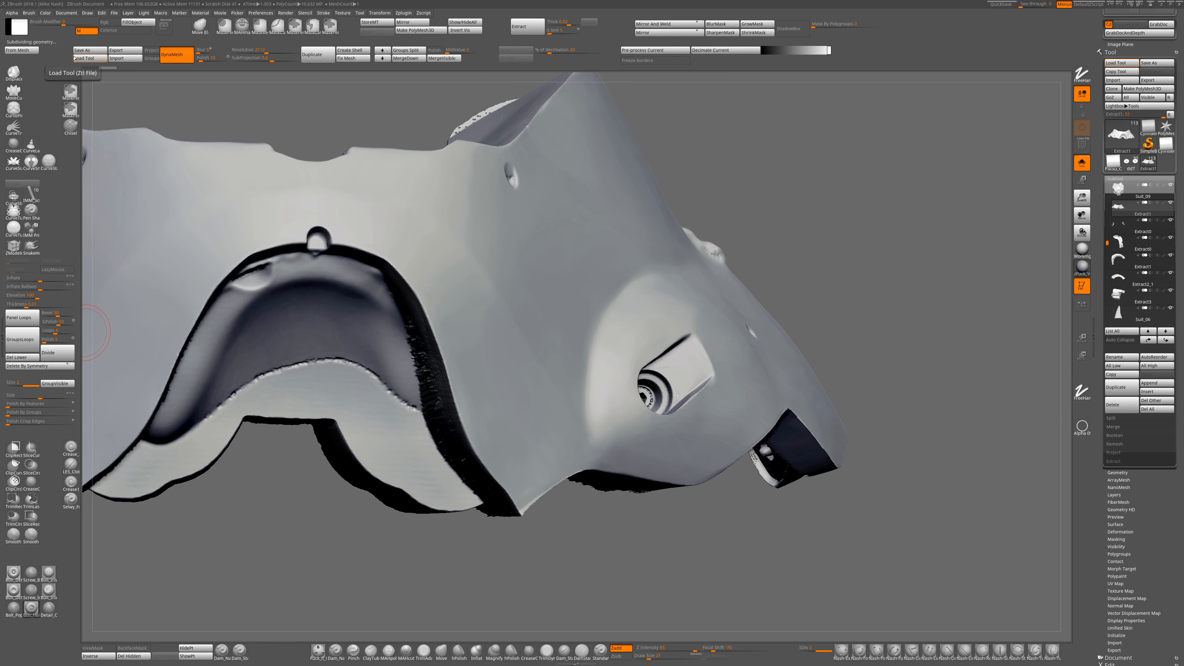
# Try stamping the screw alpha on the subdivided armour shell beside the arched opening and check its border up close
pyautogui.click(12, 14)
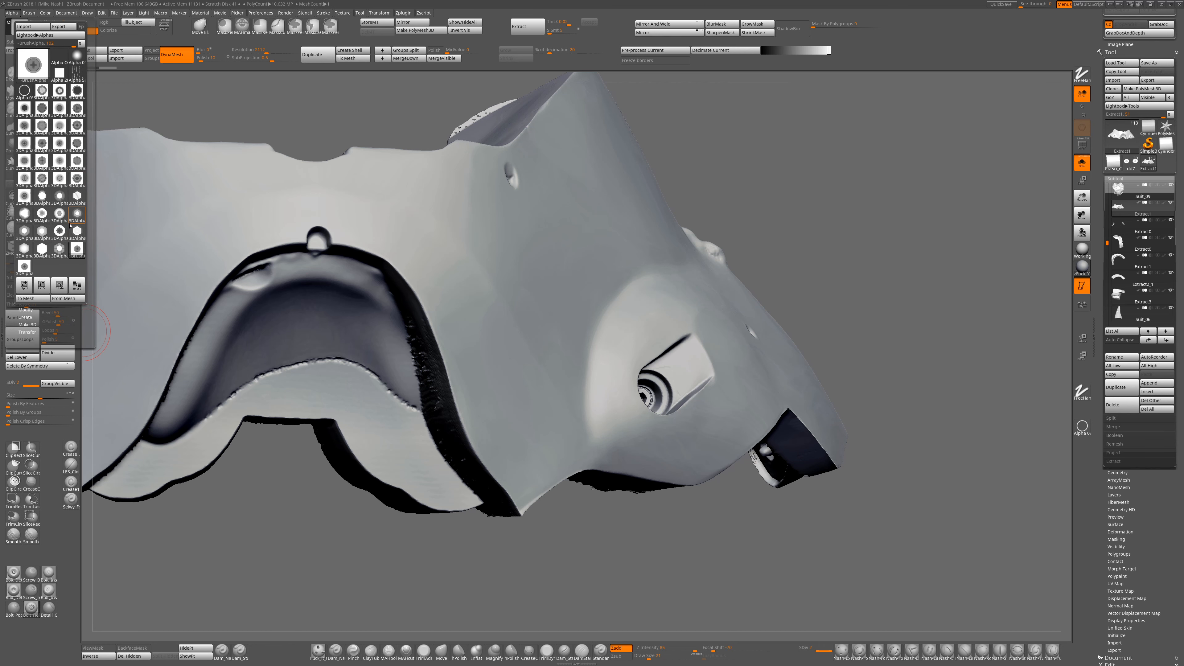
pyautogui.click(501, 381)
pyautogui.moveTo(663, 567); pyautogui.dragTo(539, 451)
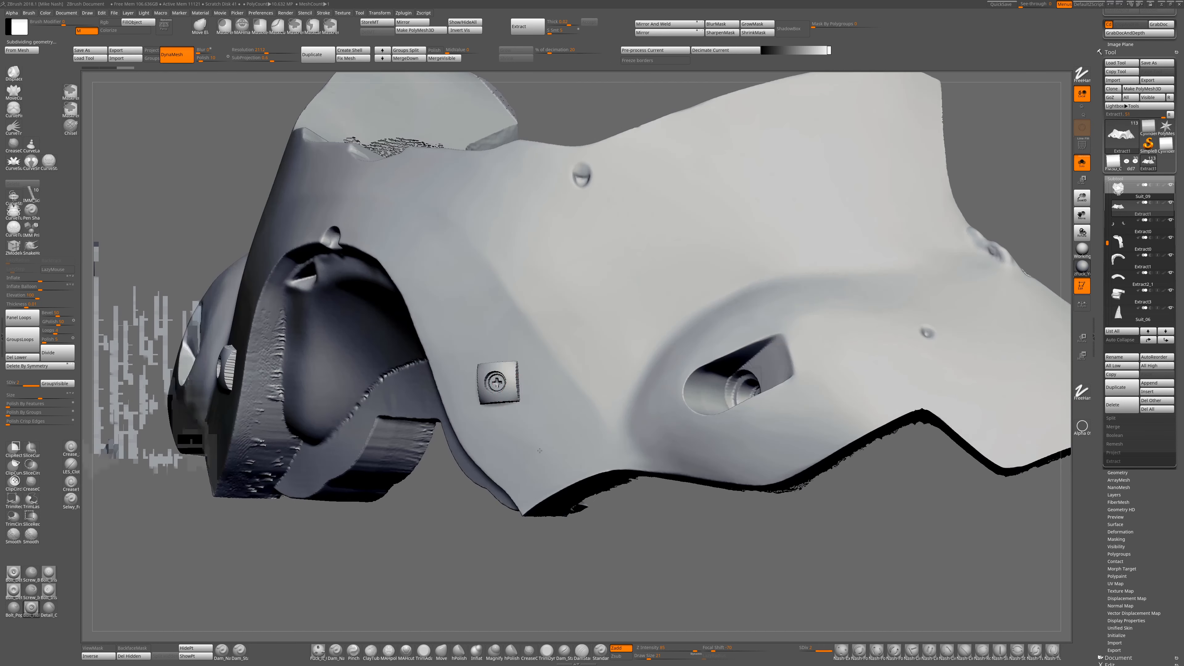
pyautogui.moveTo(461, 422); pyautogui.dragTo(511, 418, button='right')
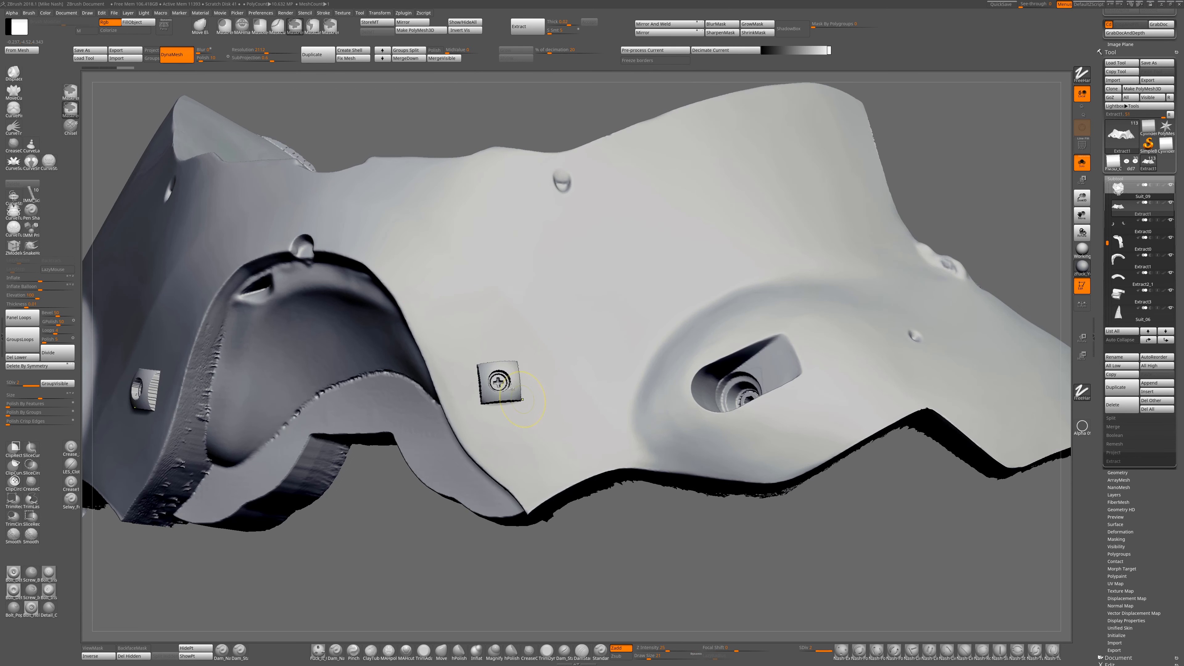
pyautogui.hotkey('ctrl', 'z')
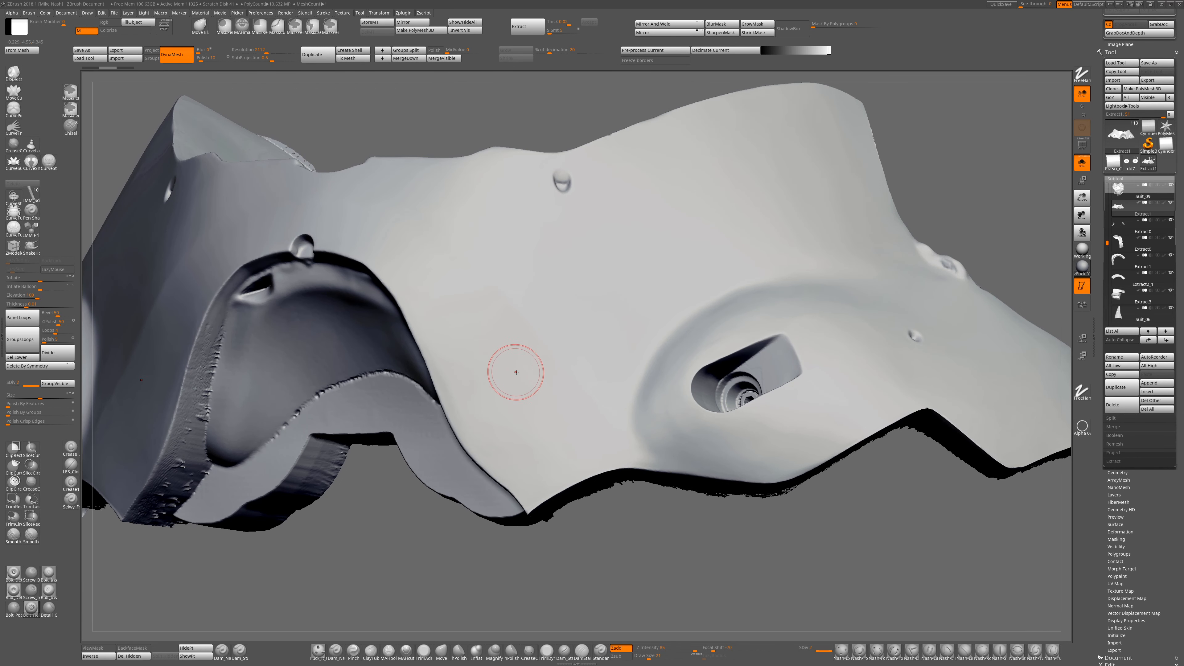
pyautogui.moveTo(504, 363); pyautogui.dragTo(585, 352)
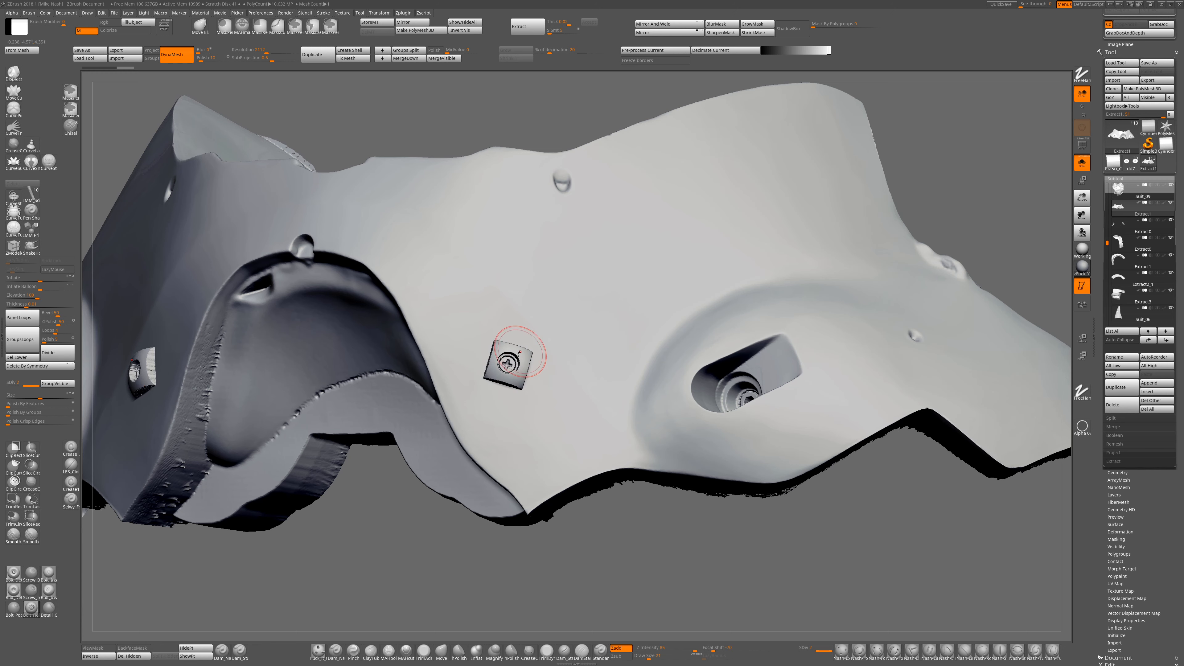
pyautogui.moveTo(630, 573); pyautogui.dragTo(575, 331, button='right')
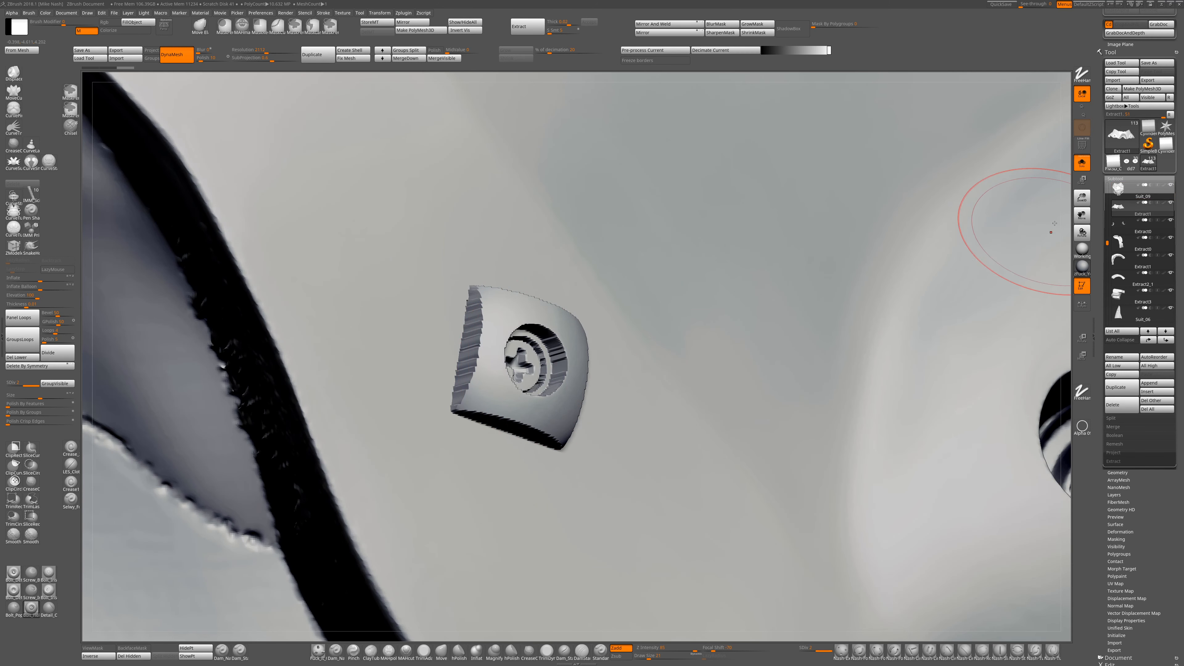
pyautogui.moveTo(1081, 198); pyautogui.dragTo(1079, 224)
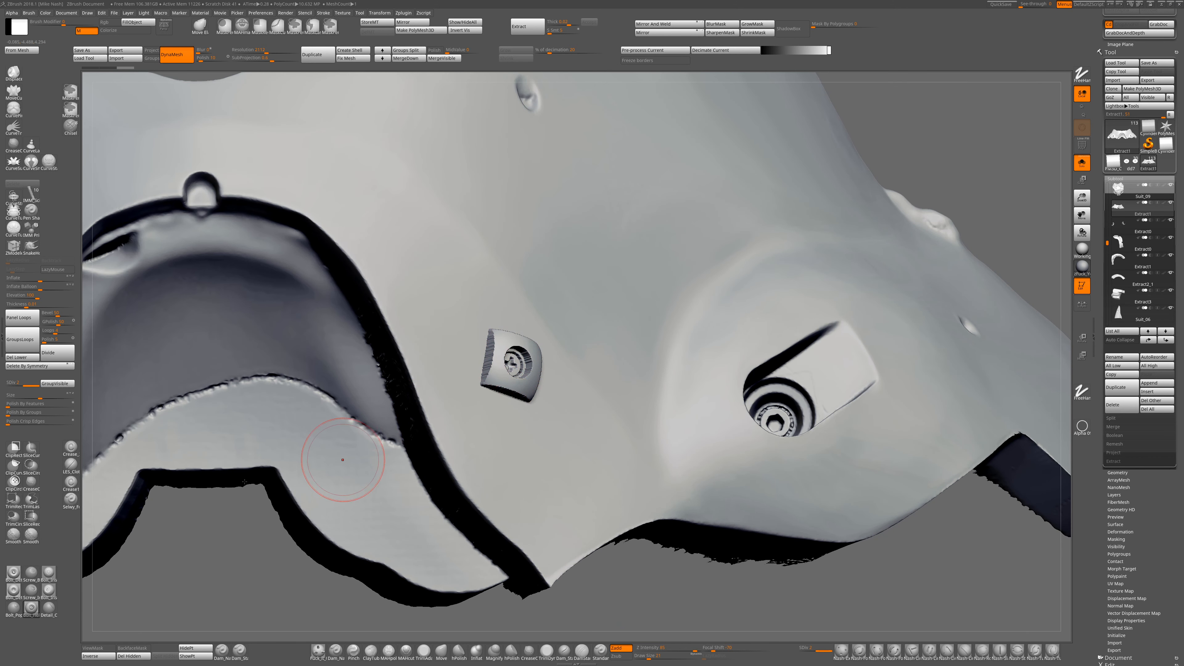
# Raise the Mid Value of the screw alpha in its modify settings
pyautogui.click(13, 13)
pyautogui.click(14, 14)
pyautogui.click(14, 14)
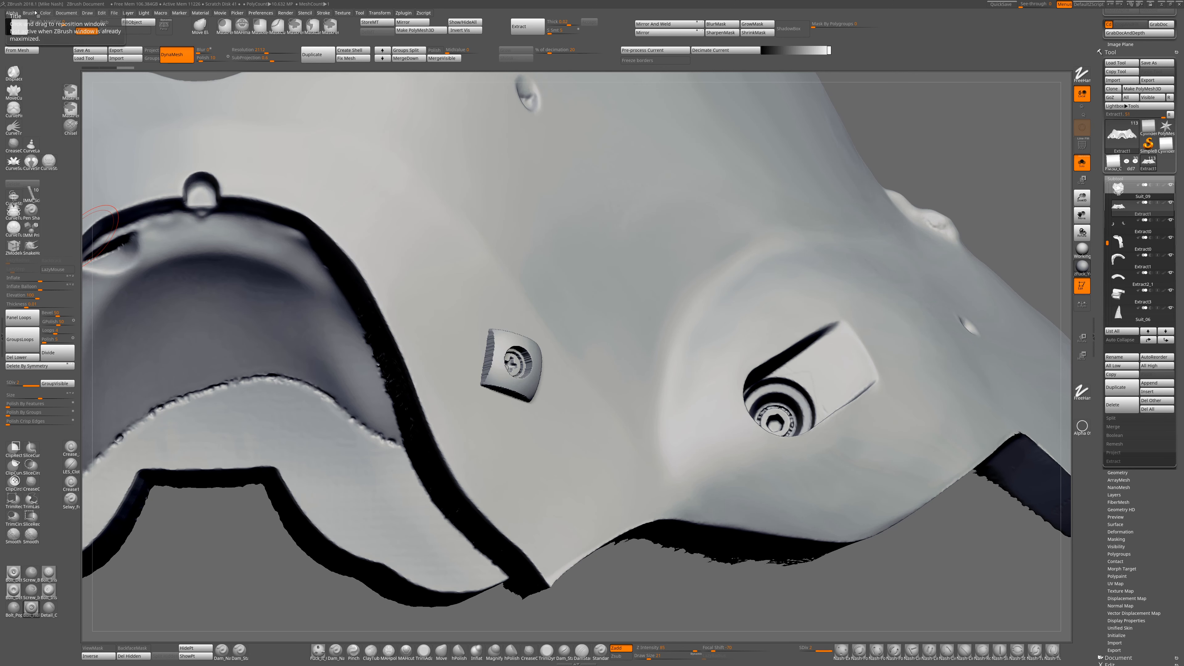
pyautogui.click(13, 13)
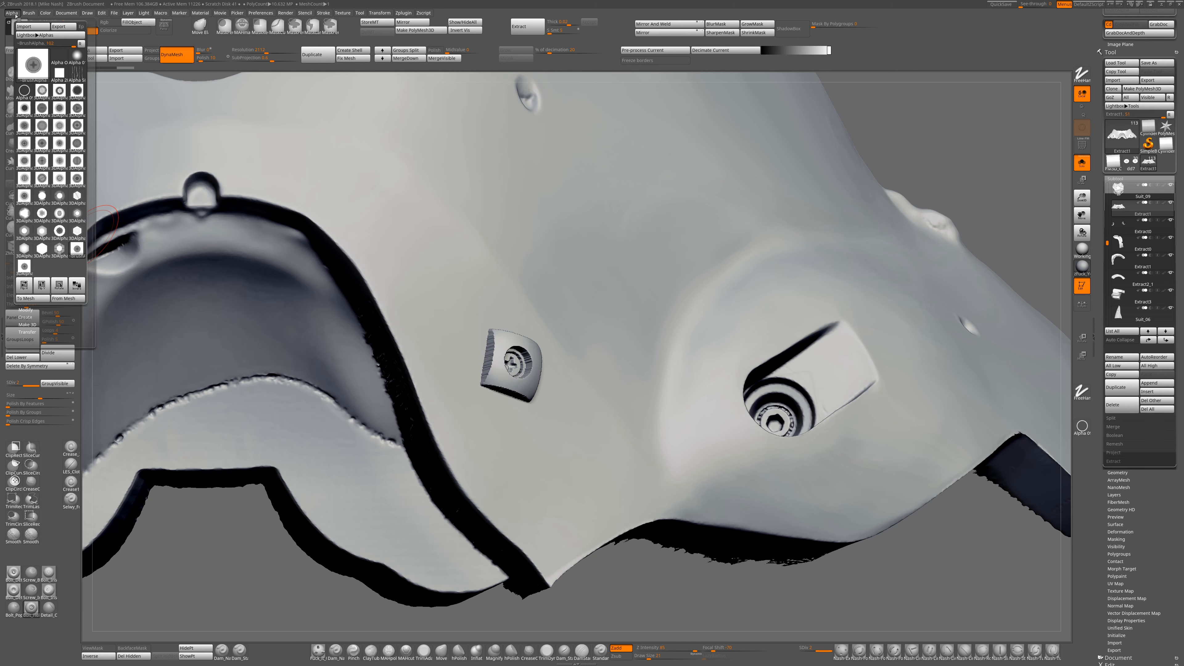
pyautogui.click(30, 309)
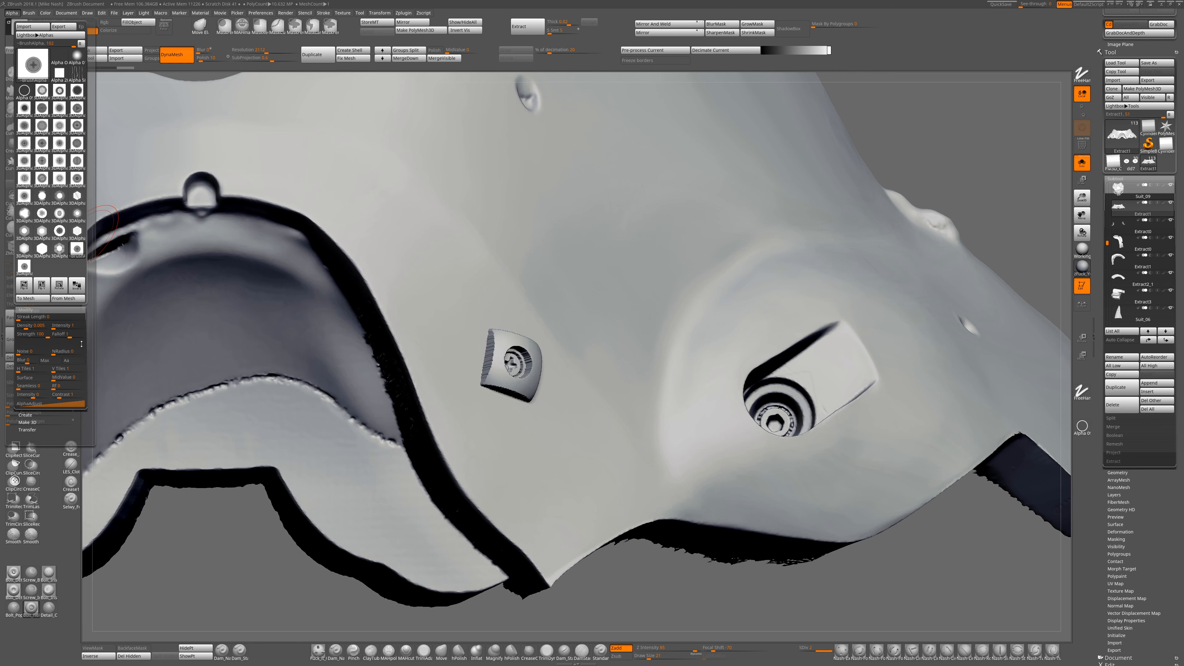
pyautogui.moveTo(66, 379); pyautogui.dragTo(88, 378)
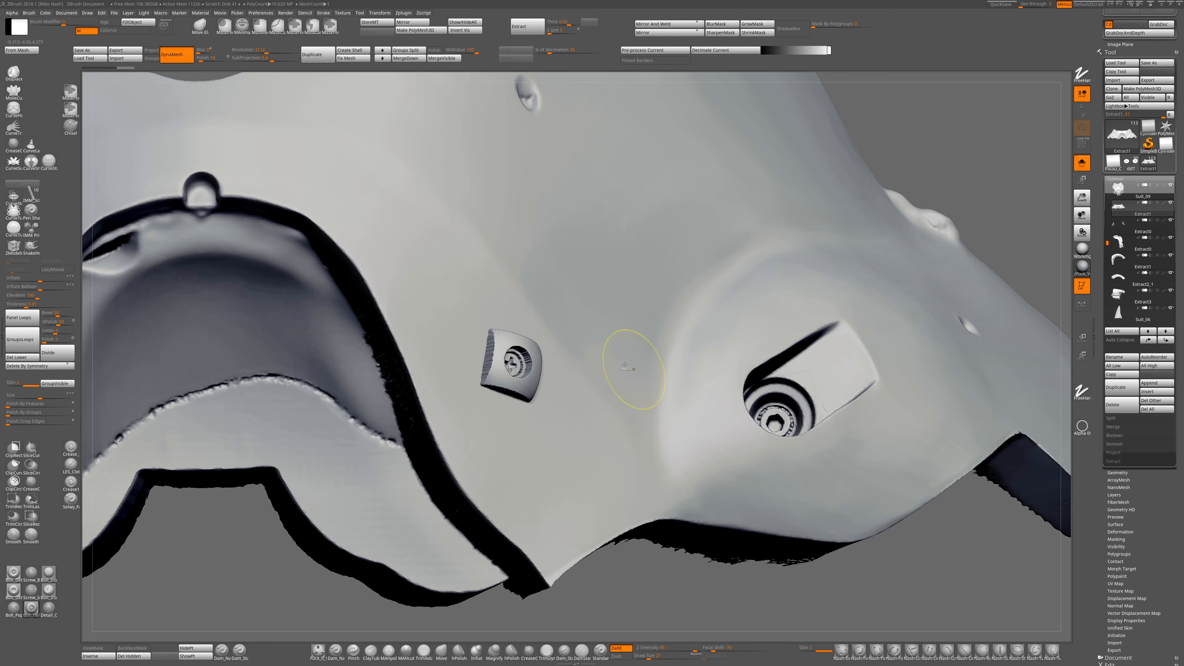
# Undo the square-bordered test stamp and stamp a new screw on the armour shell beside the arched opening
pyautogui.hotkey('ctrl', 'z')
pyautogui.moveTo(489, 352); pyautogui.dragTo(488, 352)
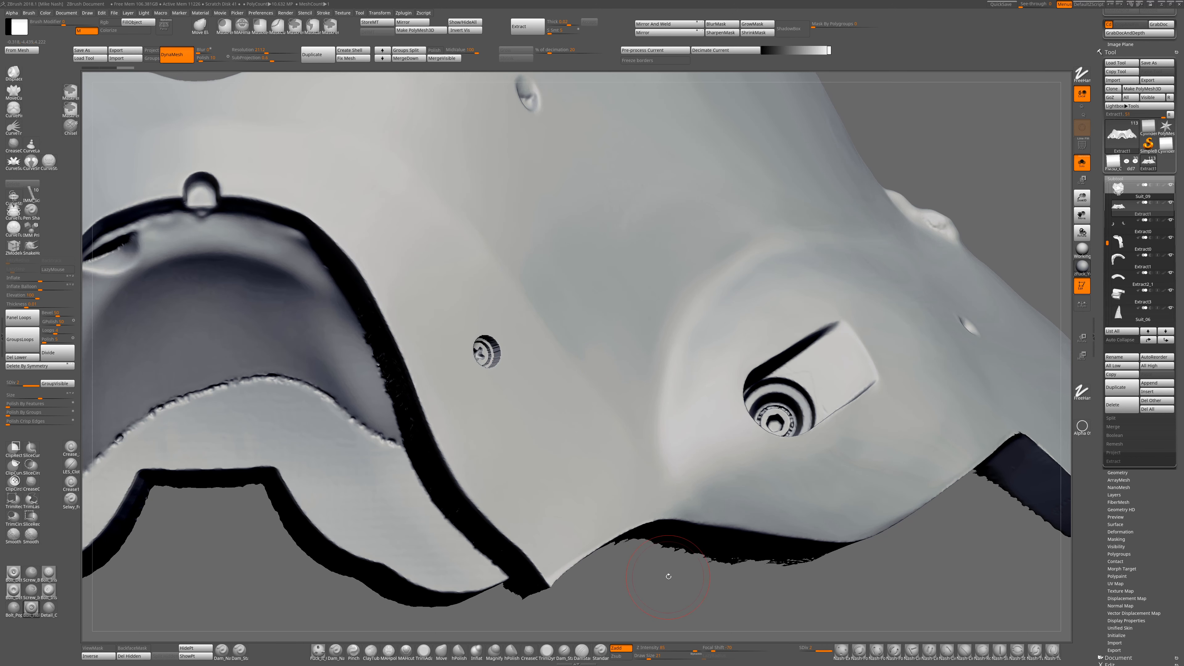
pyautogui.moveTo(669, 576)
pyautogui.mouseDown()
pyautogui.moveTo(752, 565)
pyautogui.moveTo(650, 550)
pyautogui.moveTo(699, 548)
pyautogui.mouseUp()
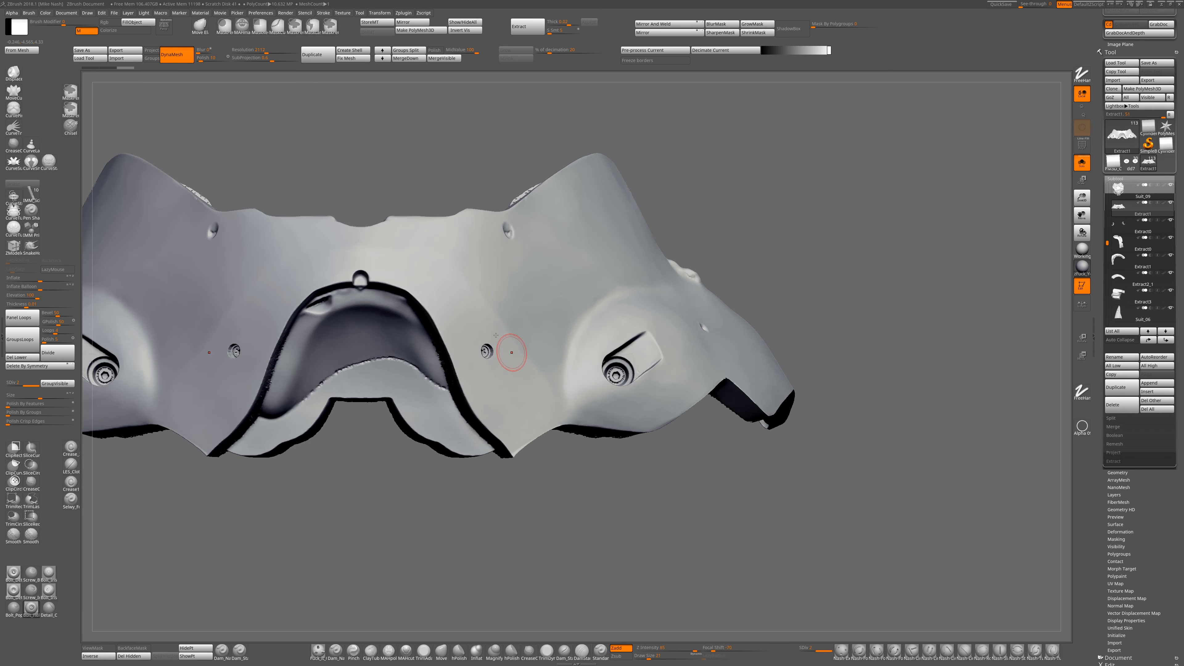
# Show the surrounding suit parts and stamp two more screws along the upper edge of the armour shell
pyautogui.moveTo(447, 288); pyautogui.dragTo(449, 286)
pyautogui.hotkey('ctrl', 'z')
pyautogui.moveTo(699, 477); pyautogui.dragTo(604, 483)
pyautogui.hotkey('alt', 's')
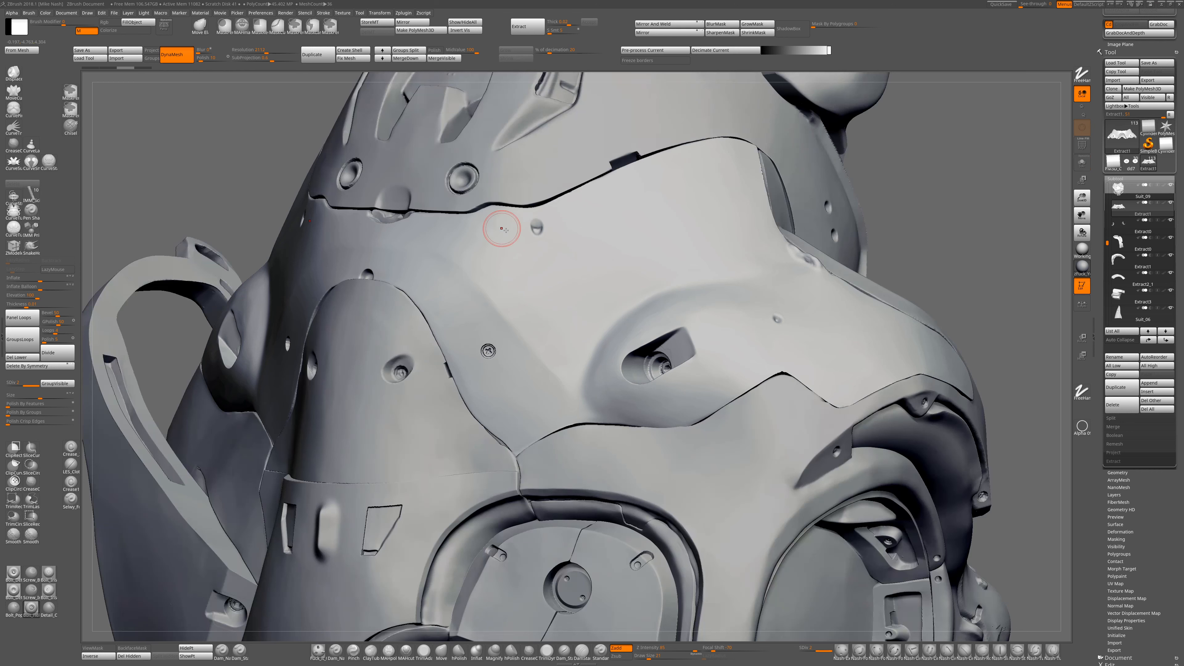
pyautogui.moveTo(740, 150); pyautogui.dragTo(742, 152)
pyautogui.moveTo(439, 227); pyautogui.dragTo(441, 229)
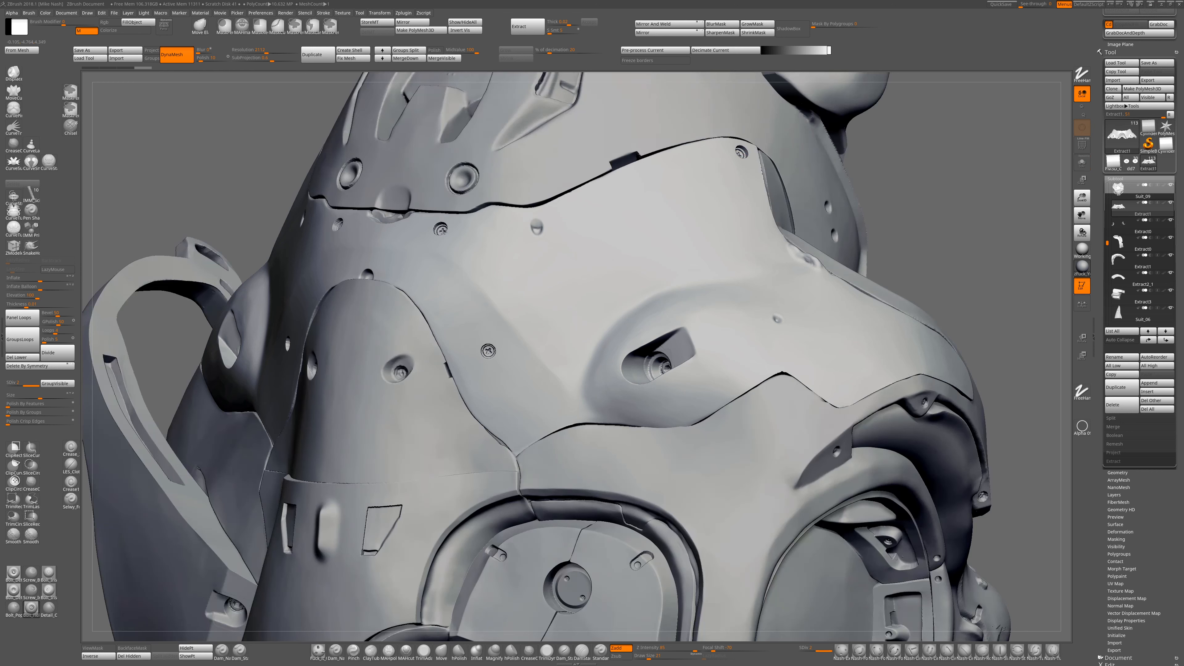
pyautogui.click(10, 13)
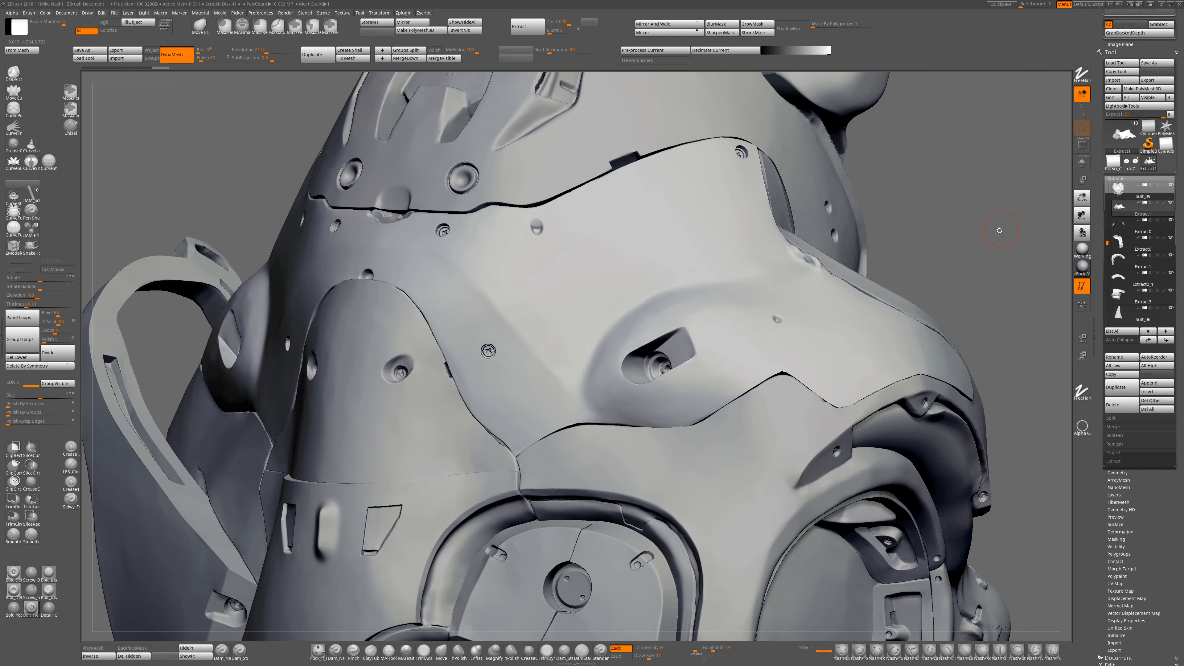
# Enlarge the brush and make the ribbed frame inside the round visor opening the active subtool
pyautogui.moveTo(999, 230)
pyautogui.keyDown('alt'); pyautogui.mouseDown()
pyautogui.moveTo(822, 45)
pyautogui.moveTo(787, 42)
pyautogui.mouseUp(); pyautogui.keyUp('alt')
pyautogui.press('s')
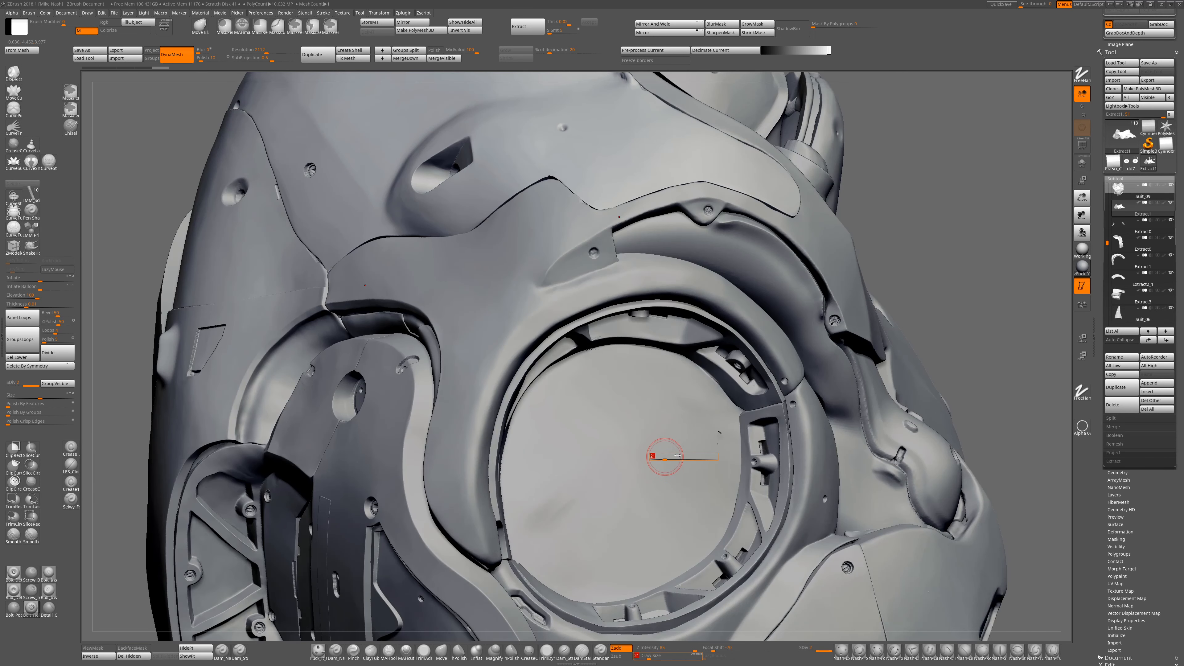
pyautogui.moveTo(677, 456); pyautogui.dragTo(809, 460)
pyautogui.keyDown('alt'); pyautogui.click(781, 490); pyautogui.keyUp('alt')
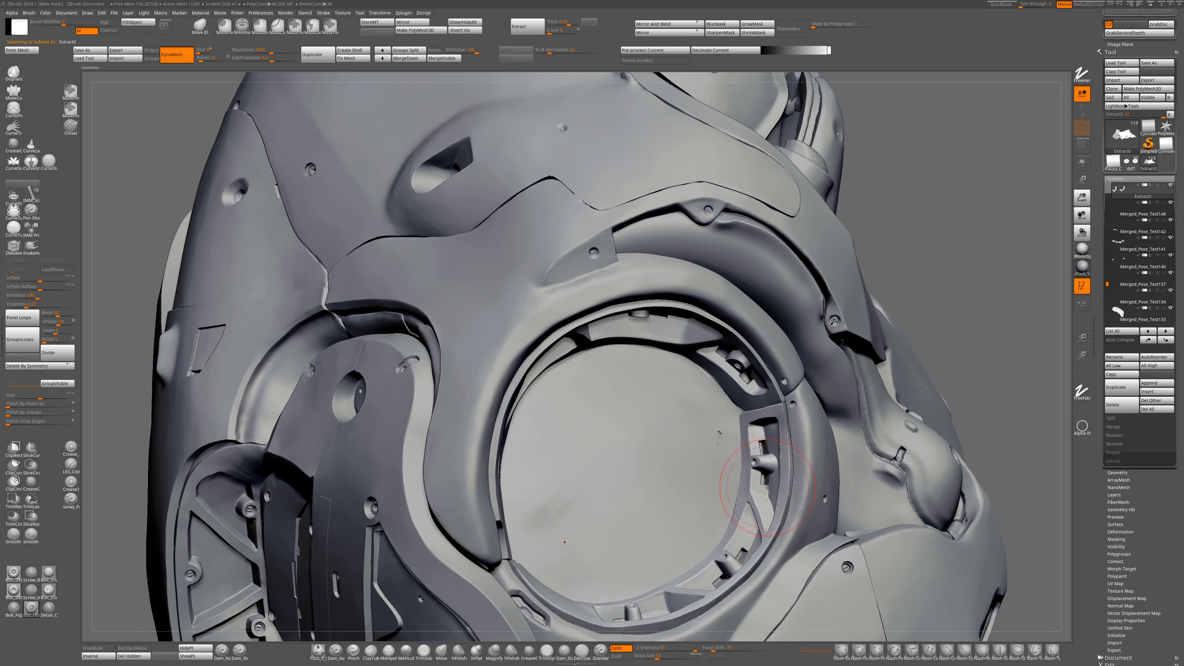
# Try stamping the hexagonal bolt alpha on the flat lower end of the visor frame and inspect it in isolation
pyautogui.hotkey('shift', 's')
pyautogui.keyDown('alt'); pyautogui.moveTo(898, 423); pyautogui.dragTo(872, 312); pyautogui.keyUp('alt')
pyautogui.moveTo(805, 345); pyautogui.dragTo(565, 338)
pyautogui.press('s')
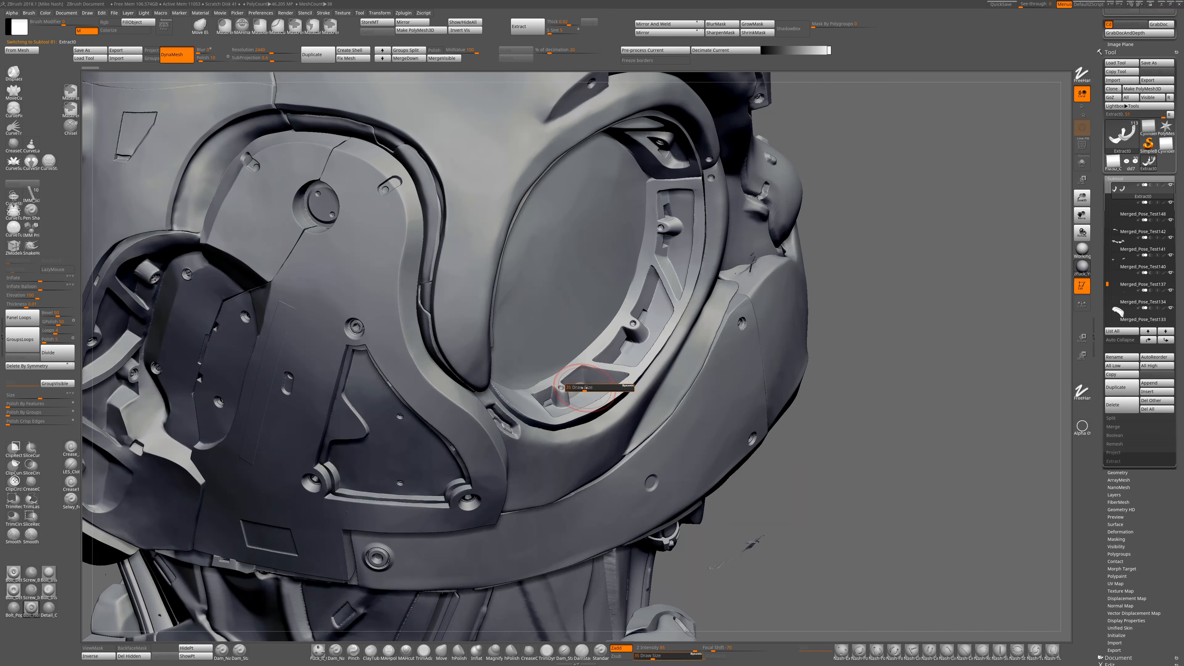
pyautogui.moveTo(584, 398); pyautogui.dragTo(578, 397)
pyautogui.moveTo(792, 419); pyautogui.dragTo(648, 369)
pyautogui.moveTo(532, 335); pyautogui.dragTo(535, 335)
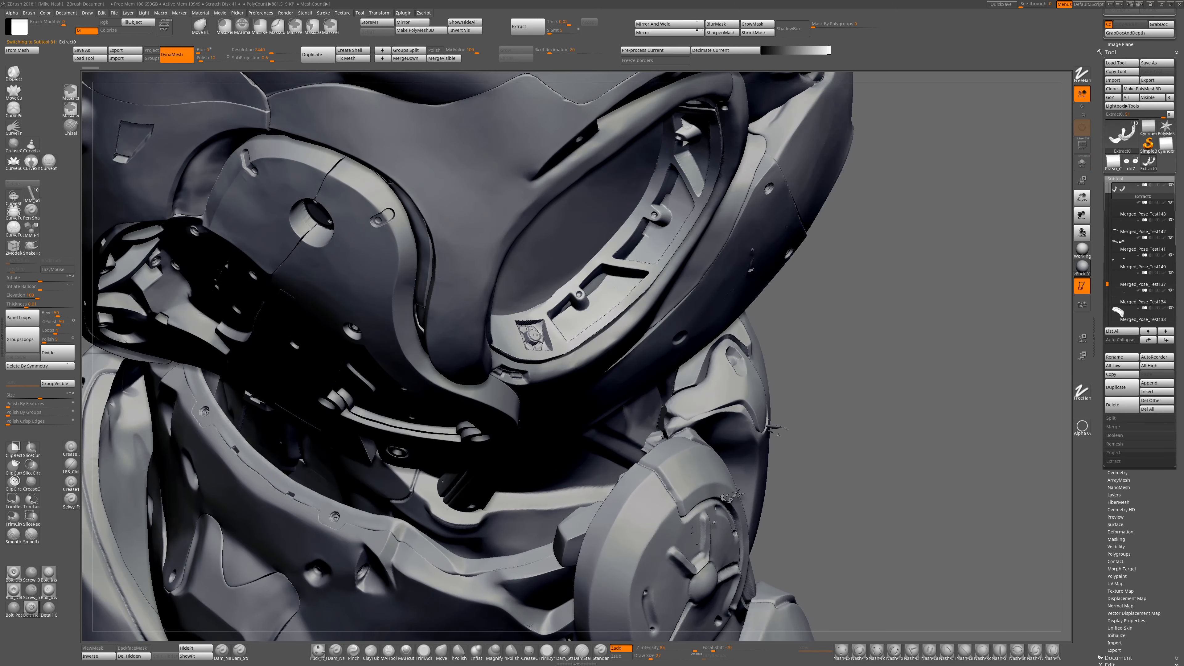
pyautogui.hotkey('shift', 's')
pyautogui.moveTo(652, 391)
pyautogui.mouseDown()
pyautogui.moveTo(620, 391)
pyautogui.moveTo(620, 439)
pyautogui.mouseUp()
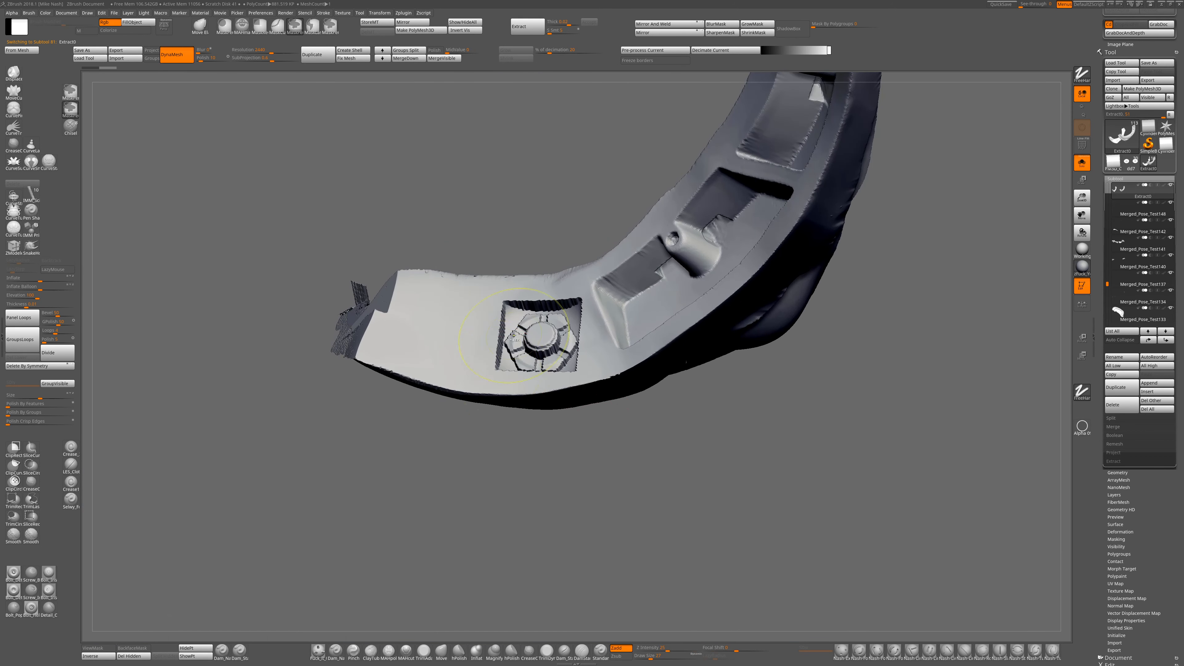
pyautogui.hotkey('ctrl', 'z')
# Try the hexagonal bolt stamp on the visor frame with the alpha's Mid Value at 100
pyautogui.click(14, 13)
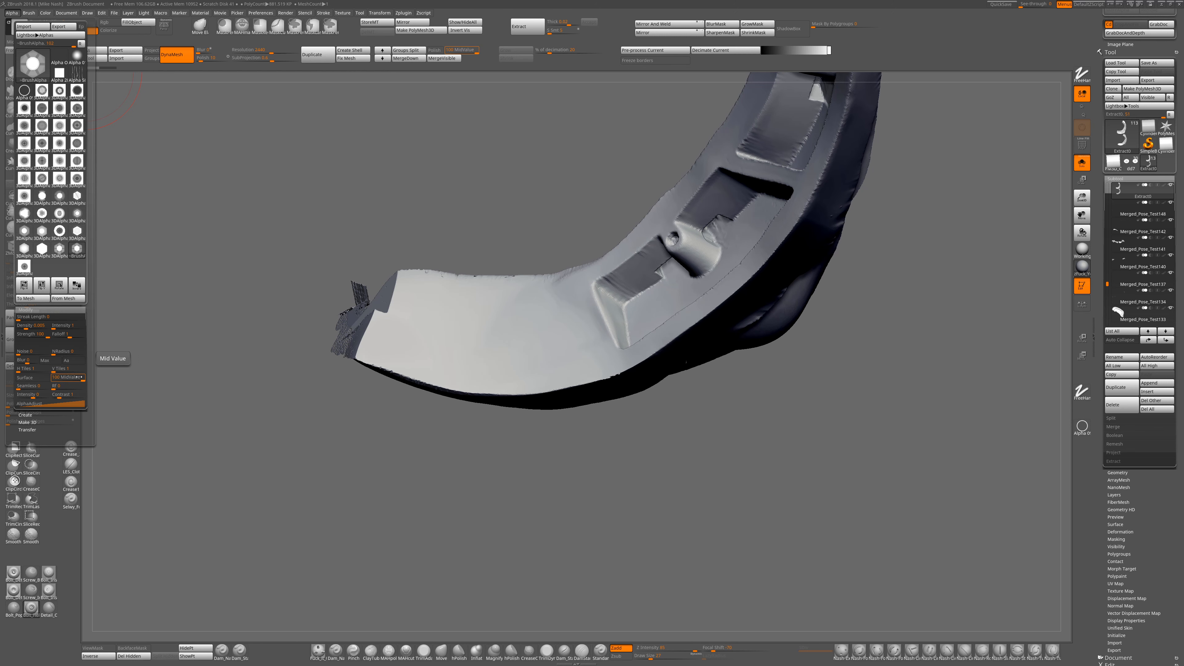
pyautogui.click(478, 342)
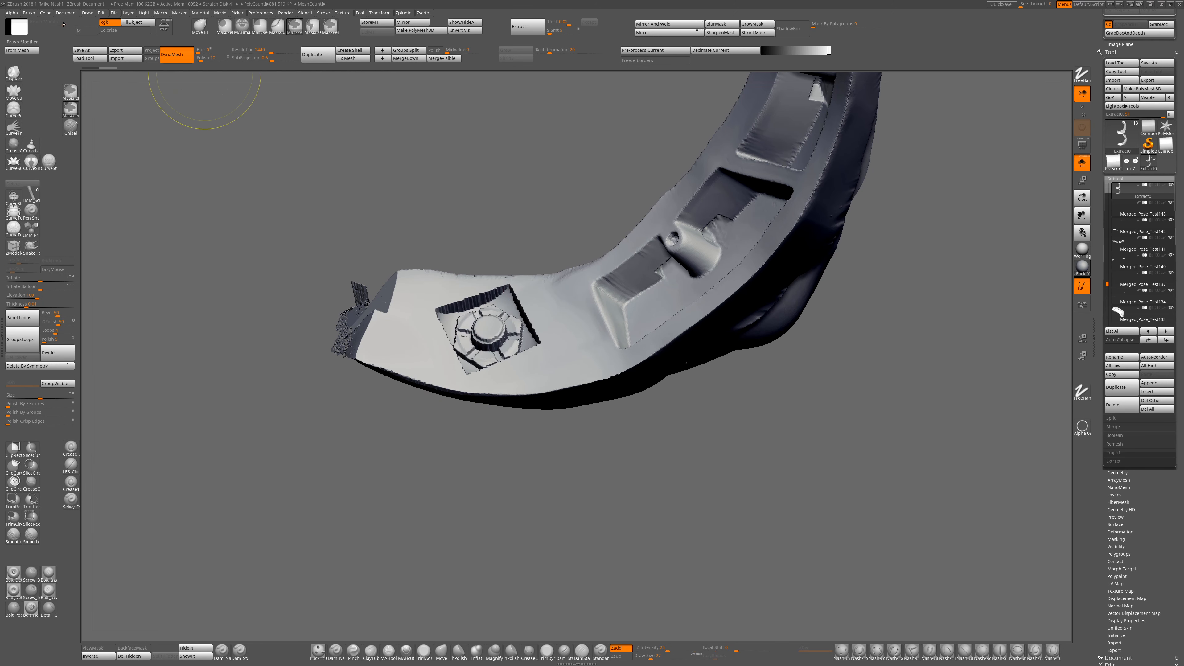
pyautogui.hotkey('ctrl', 'z')
# Lower the bolt alpha's Mid Value and test the stamp on the visor frame's lower end
pyautogui.click(12, 13)
pyautogui.moveTo(80, 379); pyautogui.dragTo(63, 379)
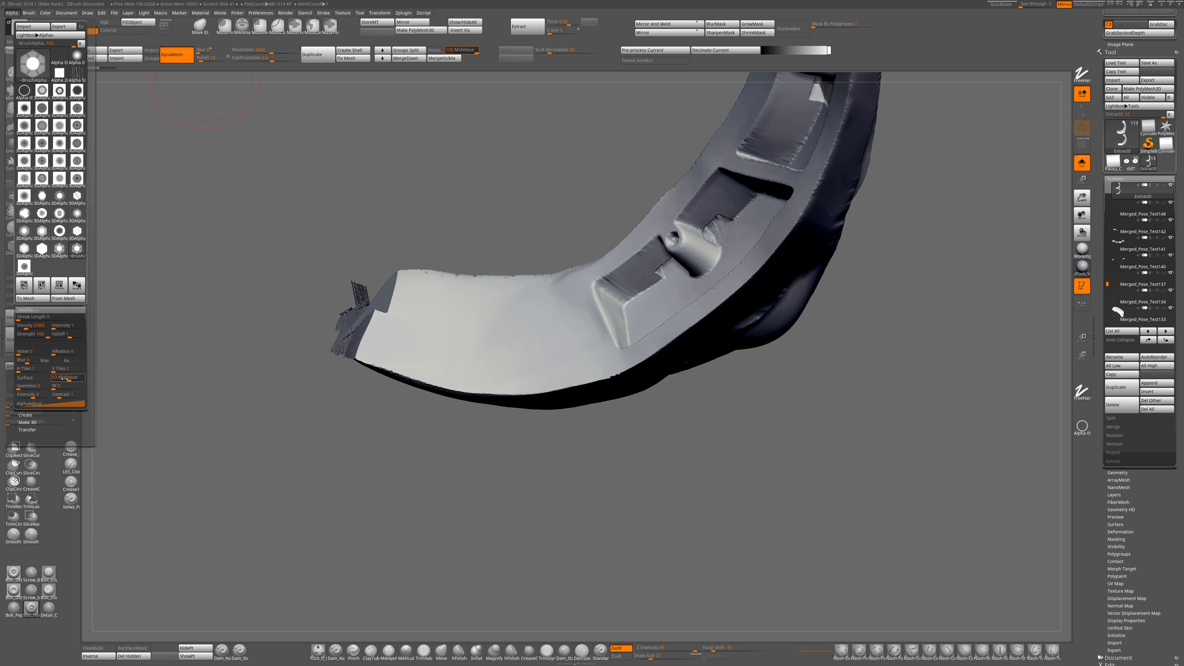
pyautogui.click(509, 352)
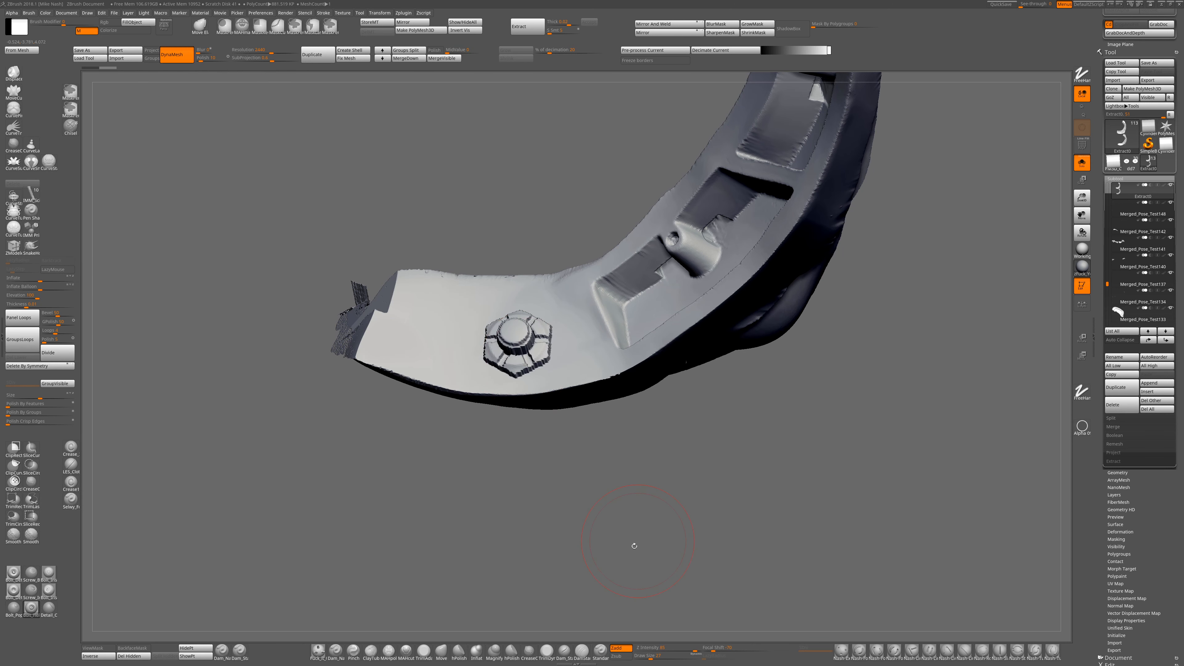
pyautogui.hotkey('ctrl', 'z')
# Raise the Z Intensity, reduce the draw size and stamp a small hexagonal bolt on the visor frame's lower end
pyautogui.moveTo(694, 650); pyautogui.dragTo(703, 650)
pyautogui.press('s')
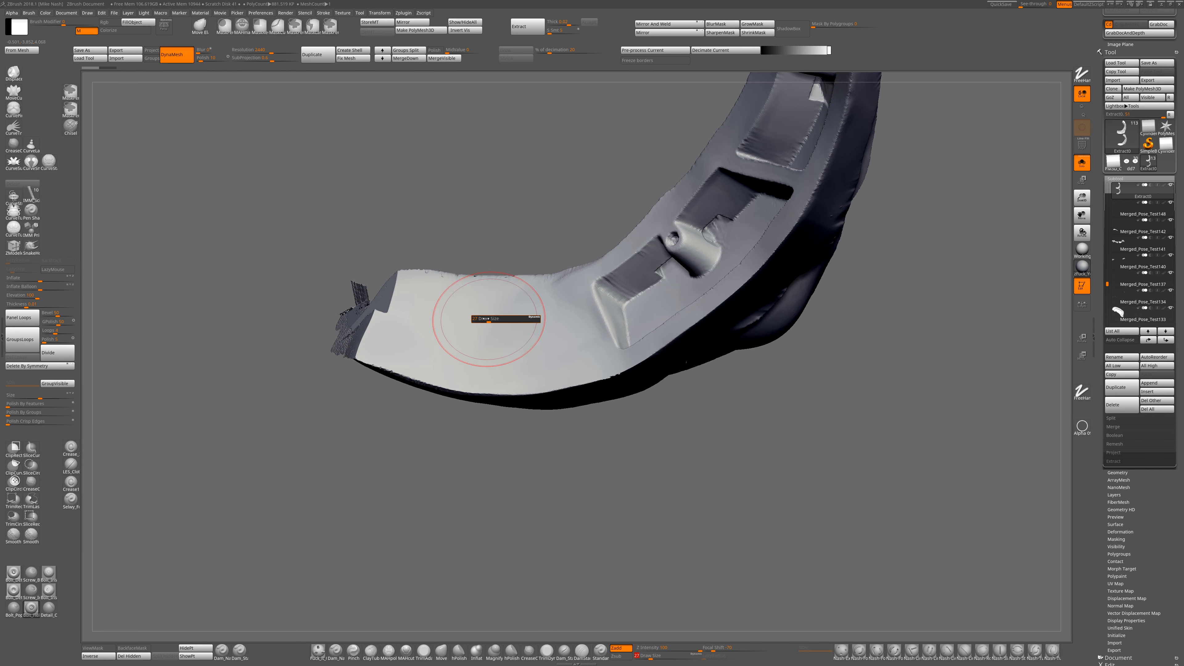
pyautogui.moveTo(486, 319); pyautogui.dragTo(481, 320)
pyautogui.click(479, 334)
pyautogui.moveTo(557, 474); pyautogui.dragTo(481, 328)
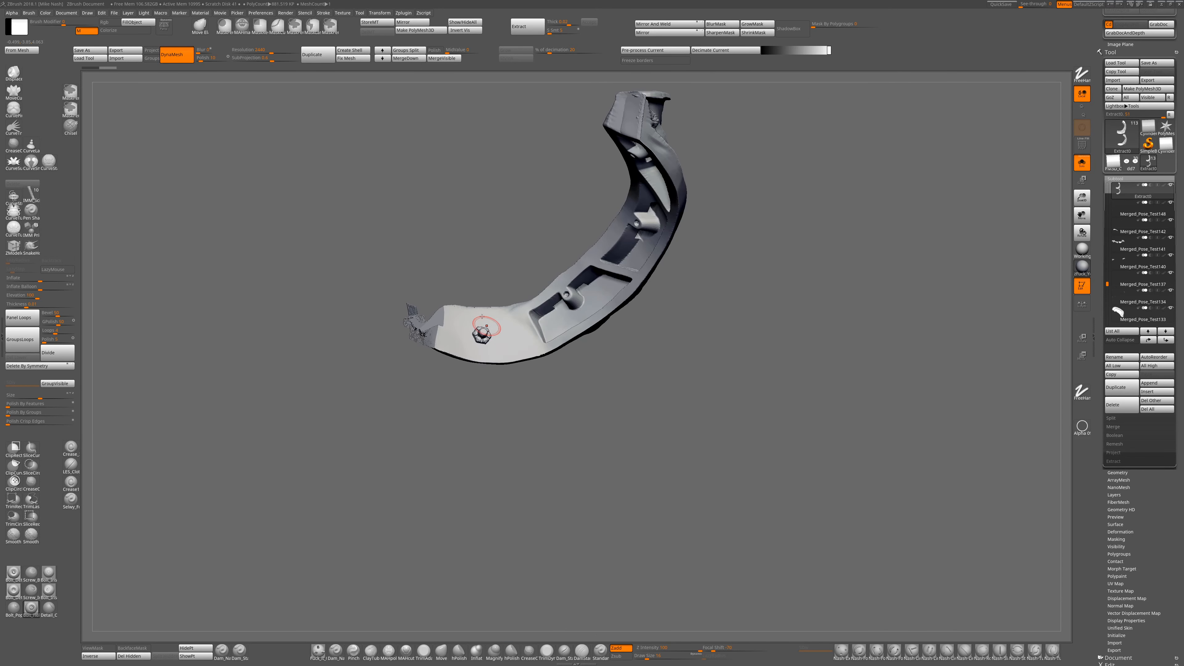
# Show the whole suit and examine the stamped screw and bolt details on the helmet from several sides
pyautogui.hotkey('shift', 'alt', 's')
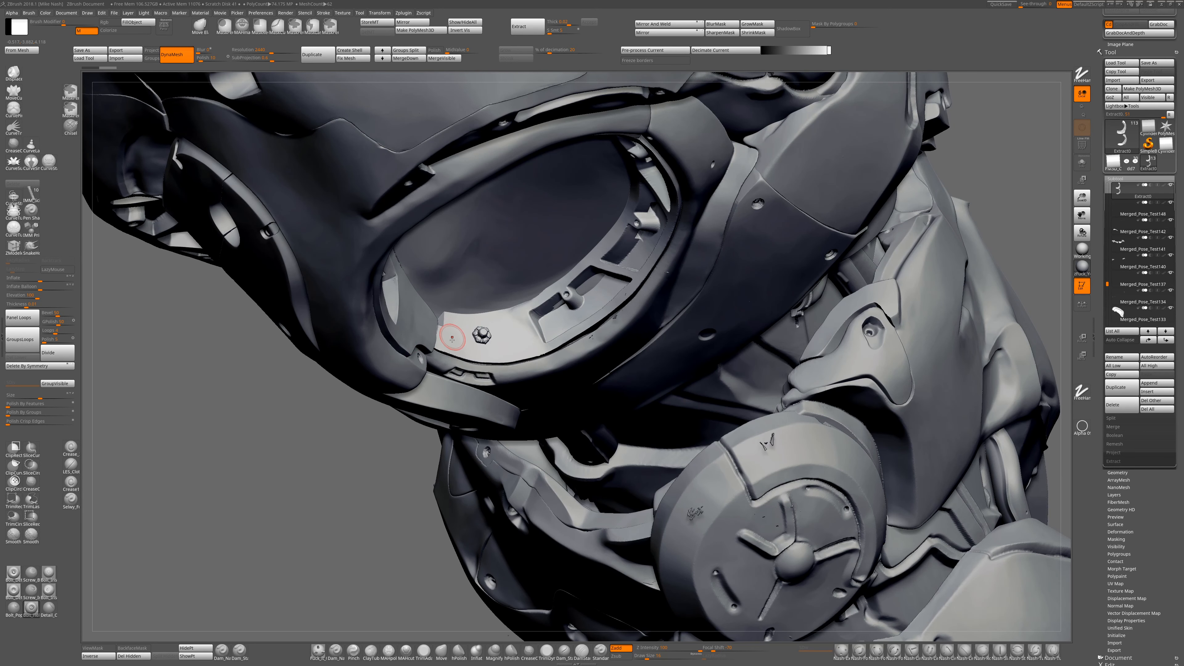
pyautogui.moveTo(514, 396); pyautogui.dragTo(722, 501, button='right')
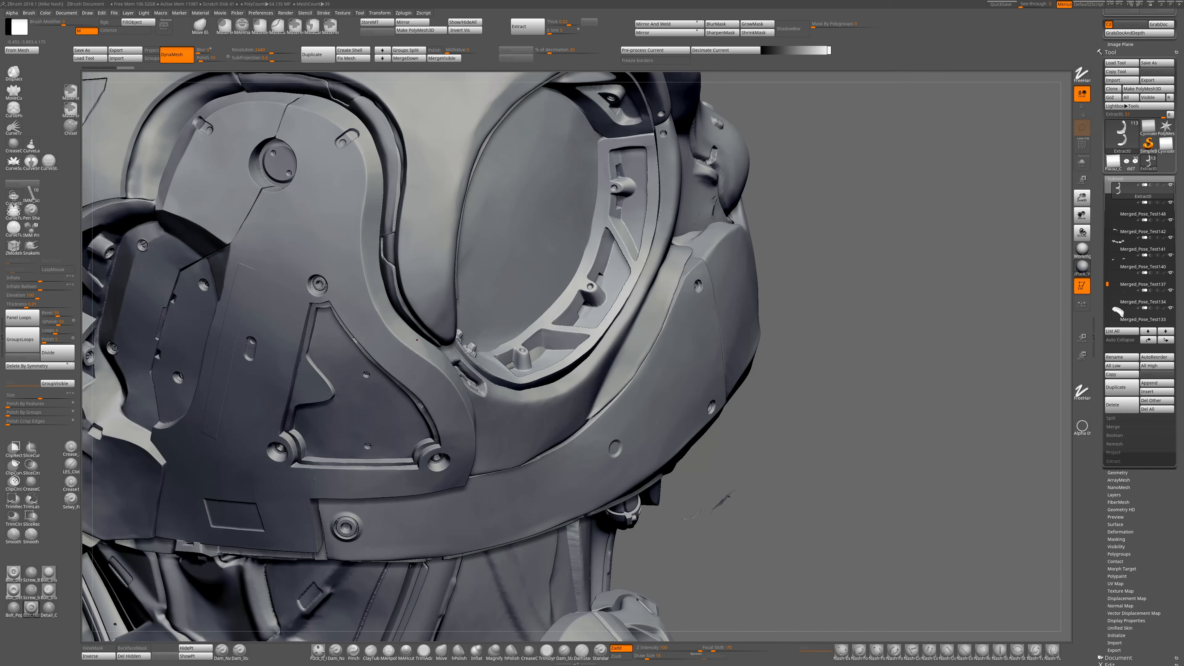
pyautogui.hotkey('shift', 'alt', 's')
pyautogui.moveTo(863, 475); pyautogui.dragTo(560, 412)
pyautogui.hotkey('shift', 'alt', 's')
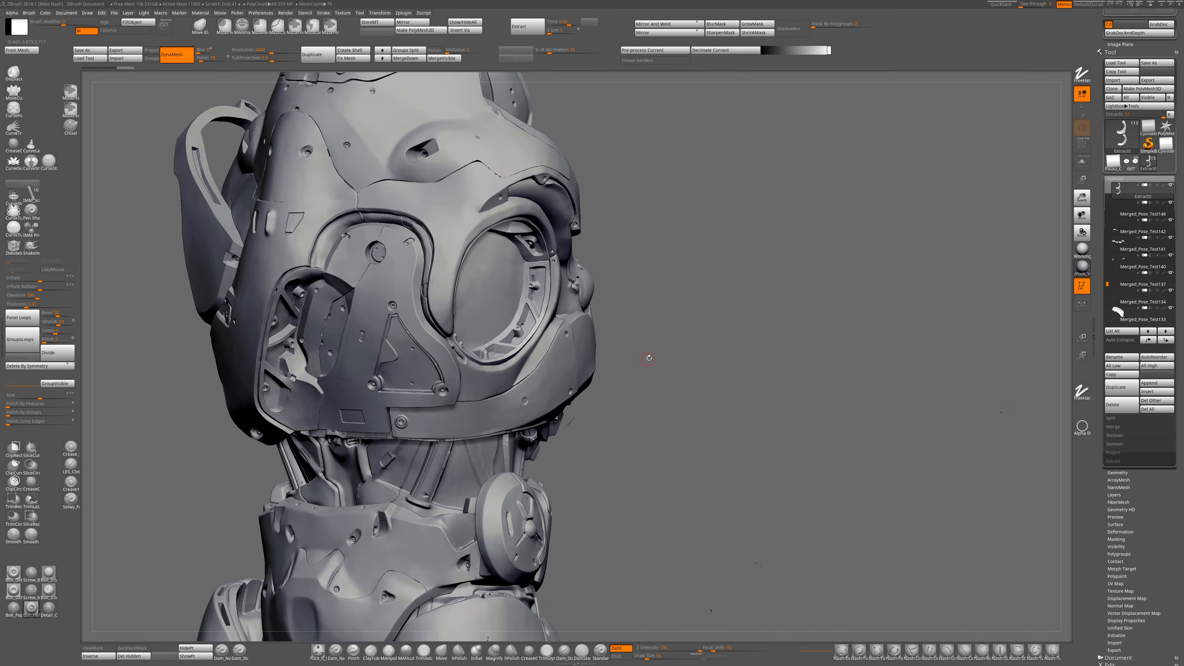
pyautogui.moveTo(573, 316); pyautogui.dragTo(684, 313)
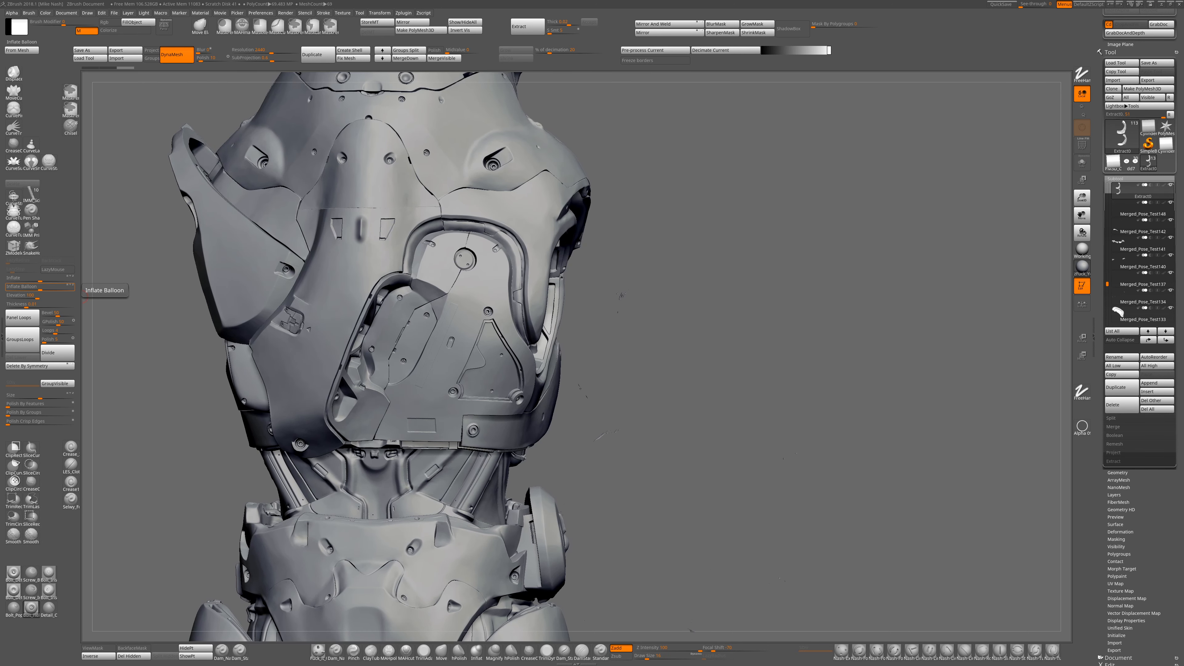